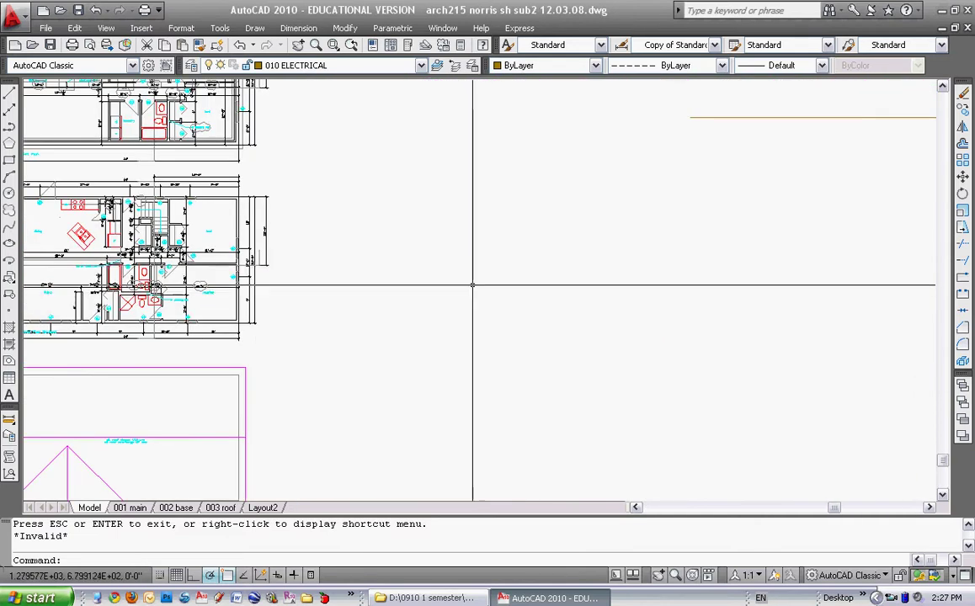
key("Escape")
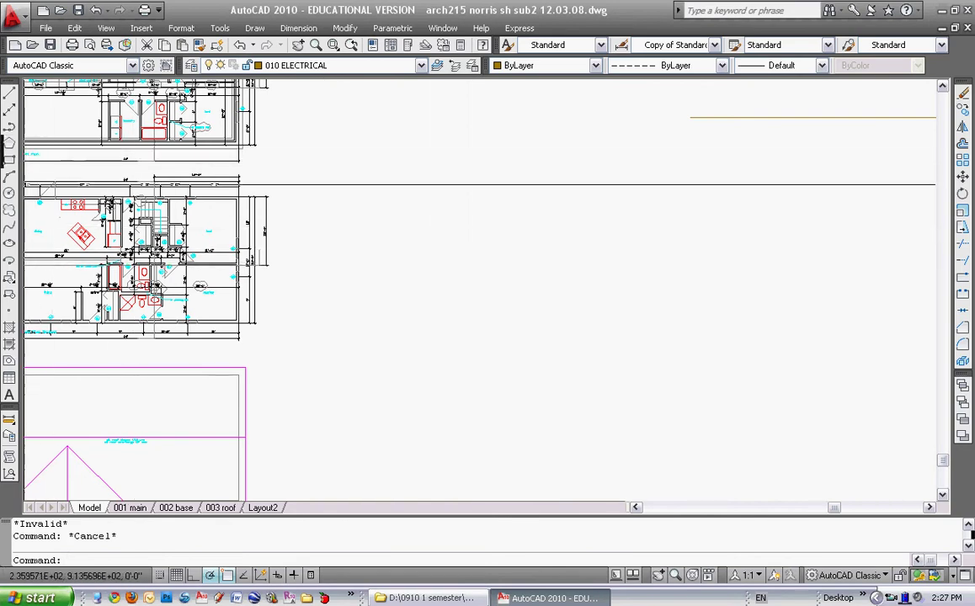
left_click(9, 244)
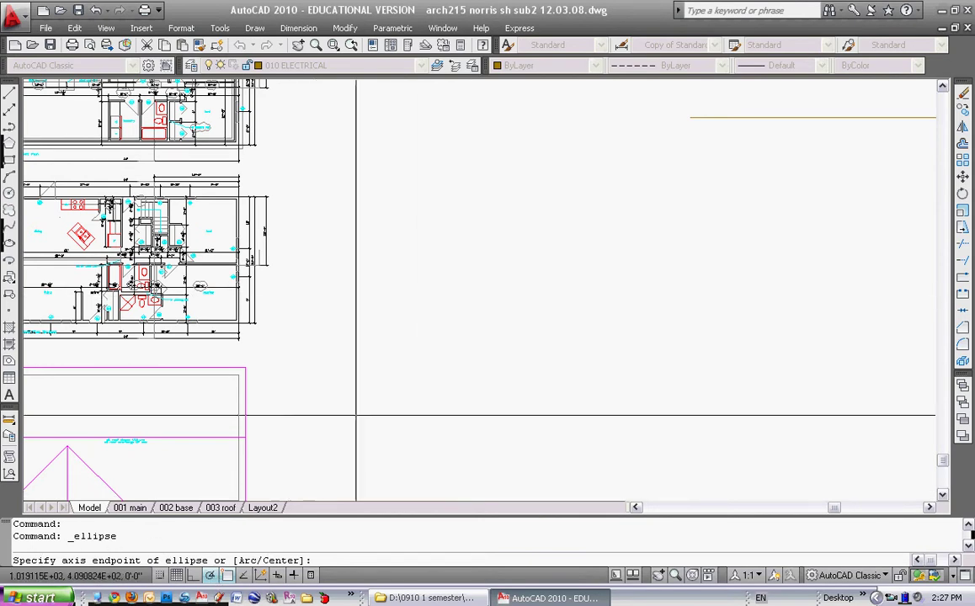
key("Escape")
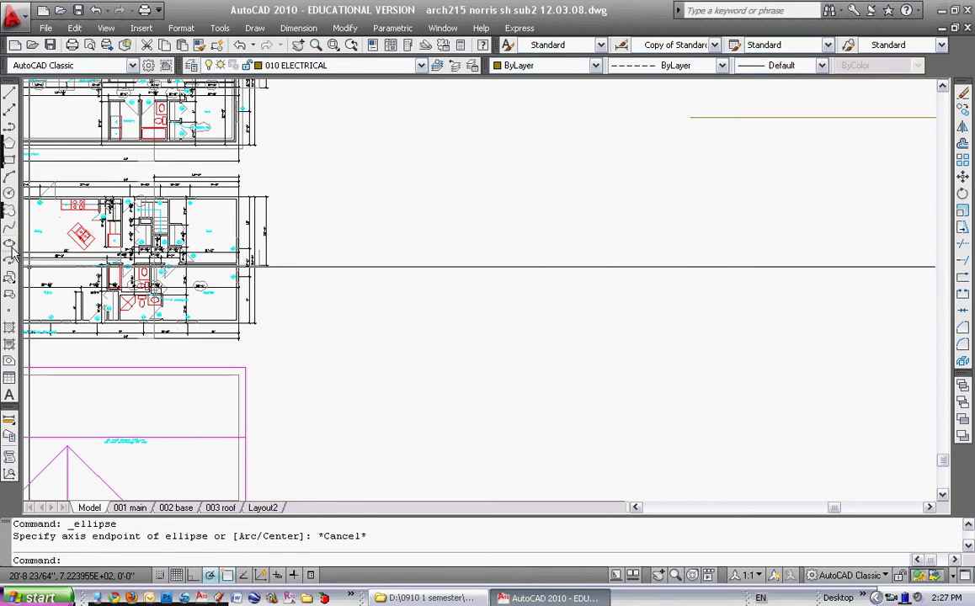
Draw an ellipse from its center in the empty area beside the floor plans, with half-axes of 9 horizontally and 6 vertically.
left_click(9, 244)
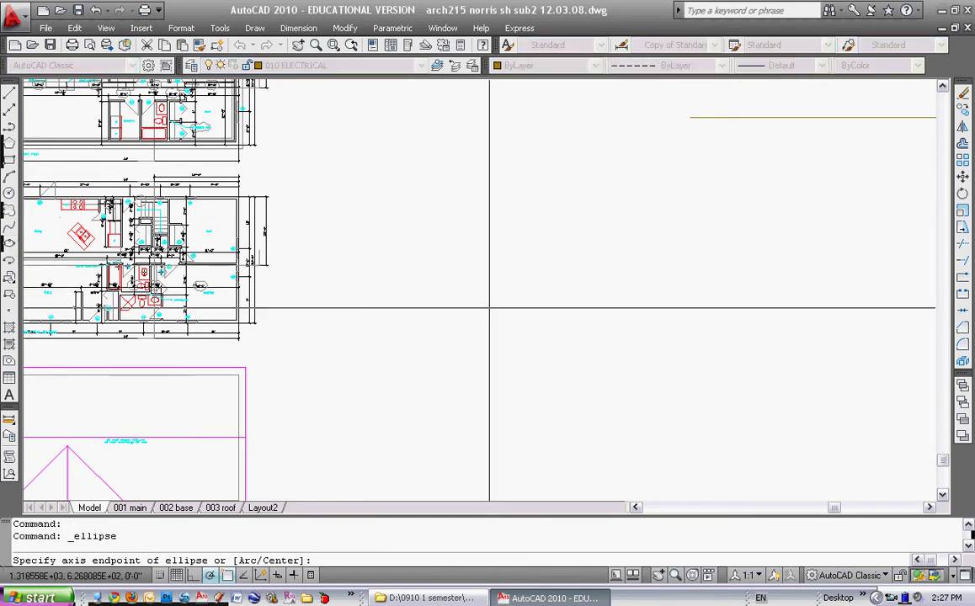
key("Return")
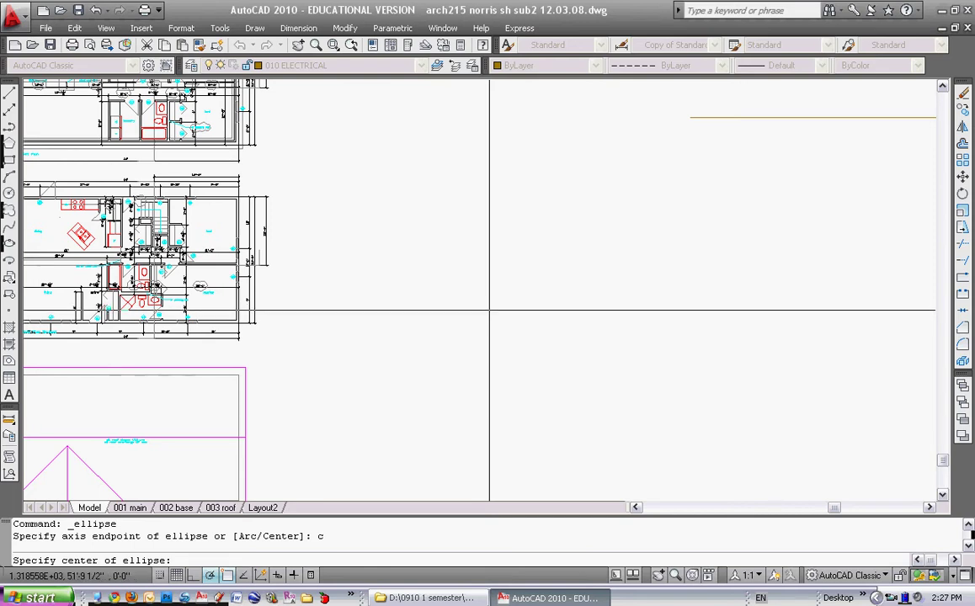
left_click(490, 310)
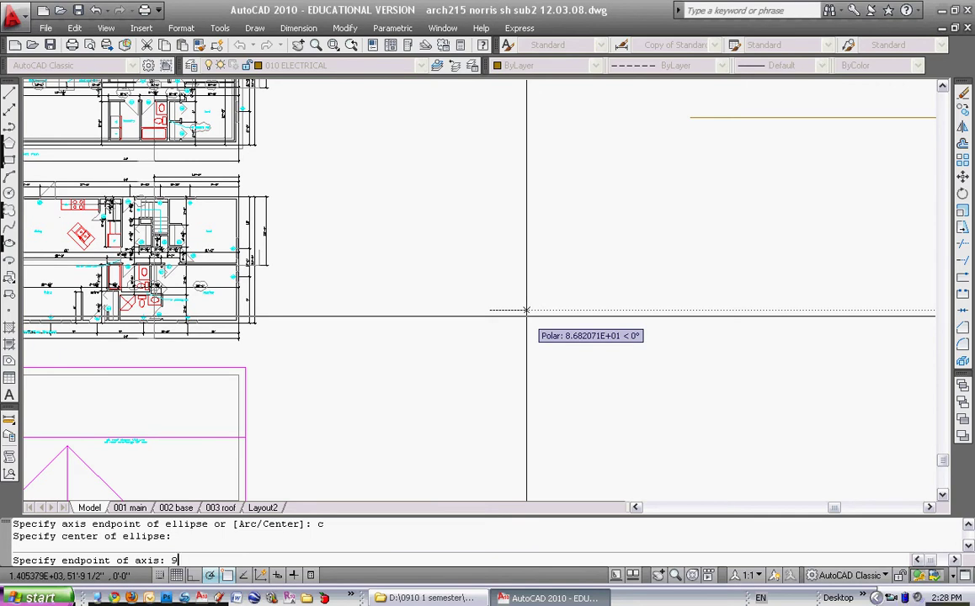
type("9")
key("Return")
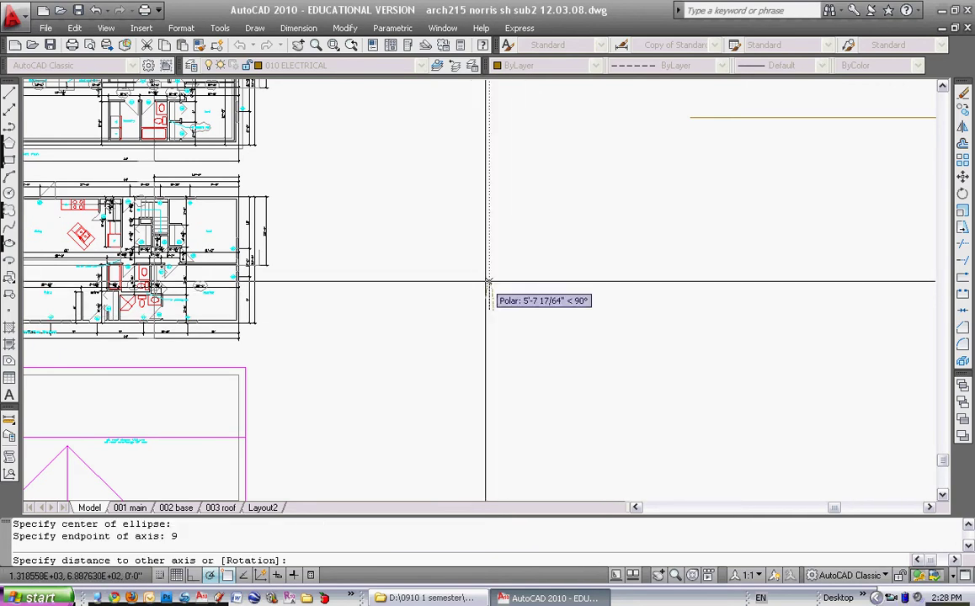
type("6")
key("Return")
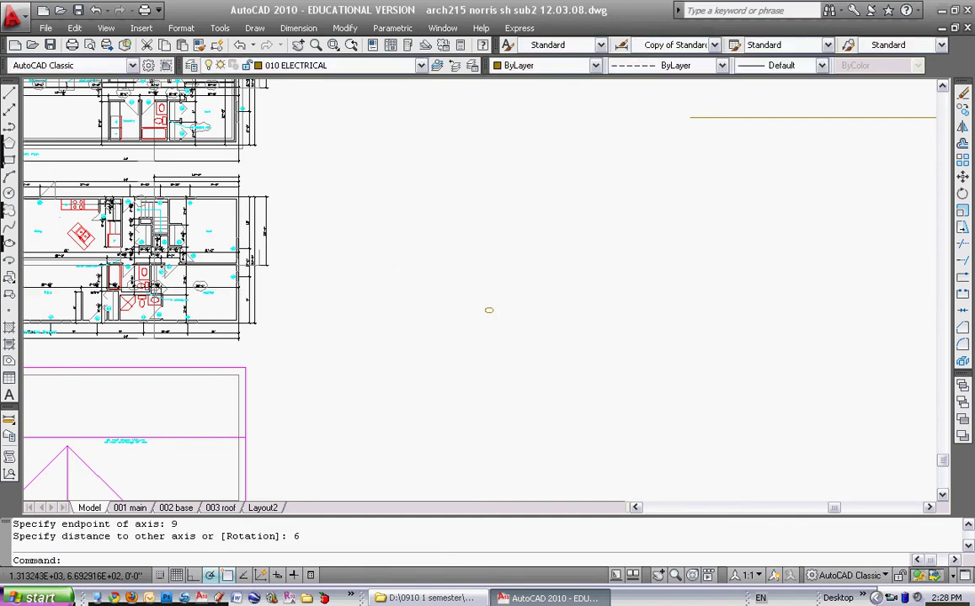
scroll(479, 330, "up", 5)
middle_click_drag(522, 229, 446, 323)
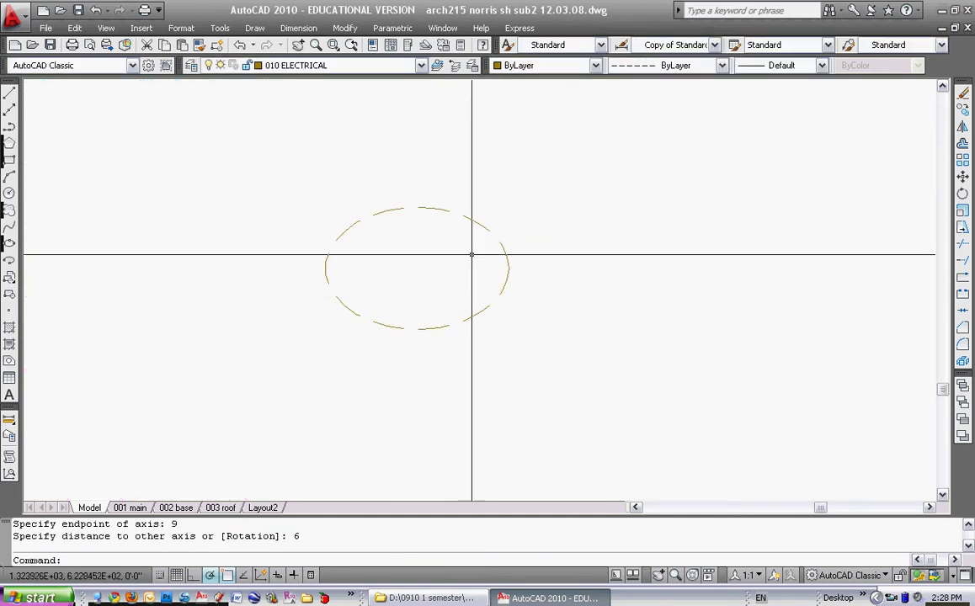
scroll(453, 291, "up", 2)
key("Escape")
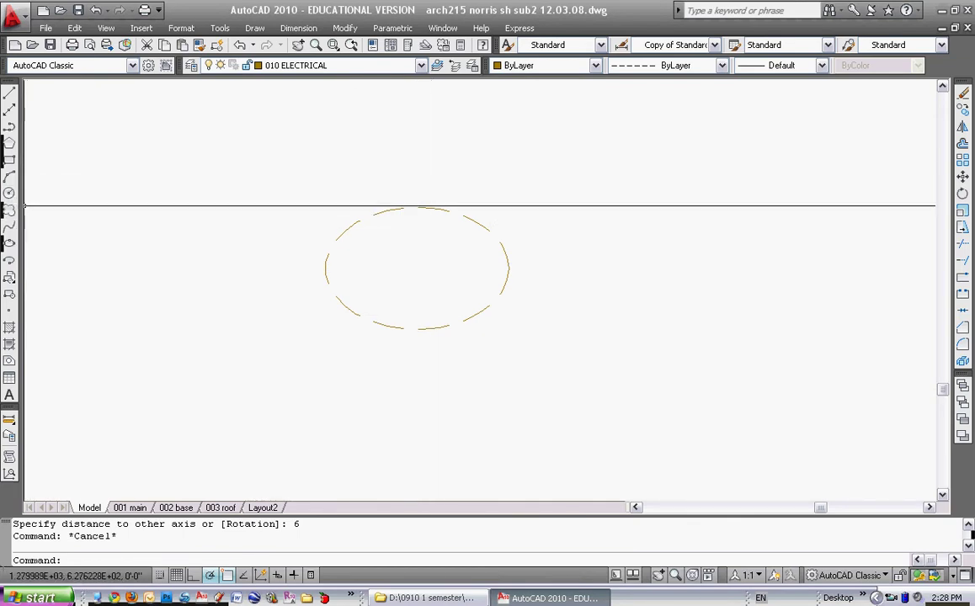
Make the deck layer current and draw a second center-based ellipse, half-axes 9 and 6, diagonally below the dashed one.
left_click(392, 65)
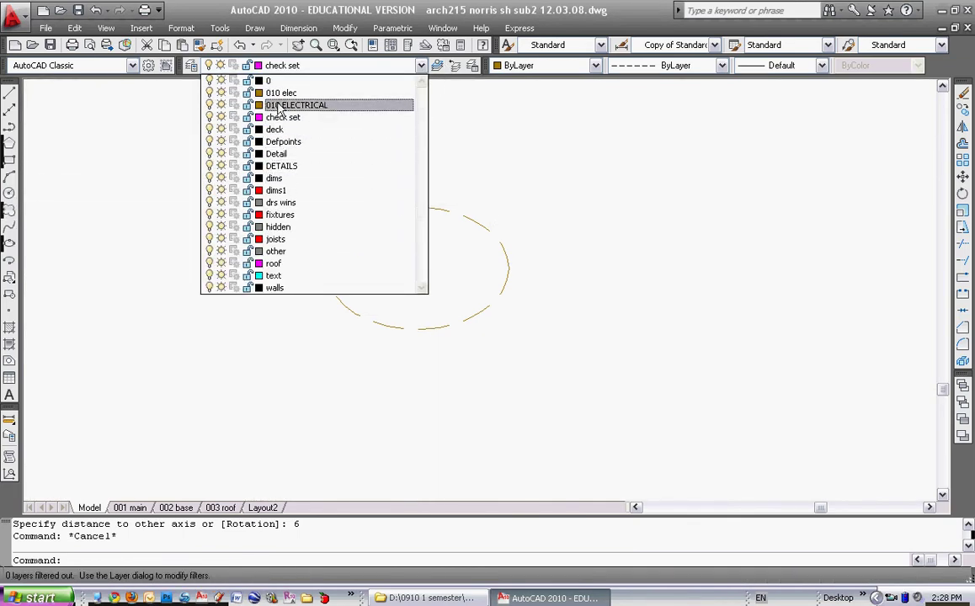
left_click(275, 131)
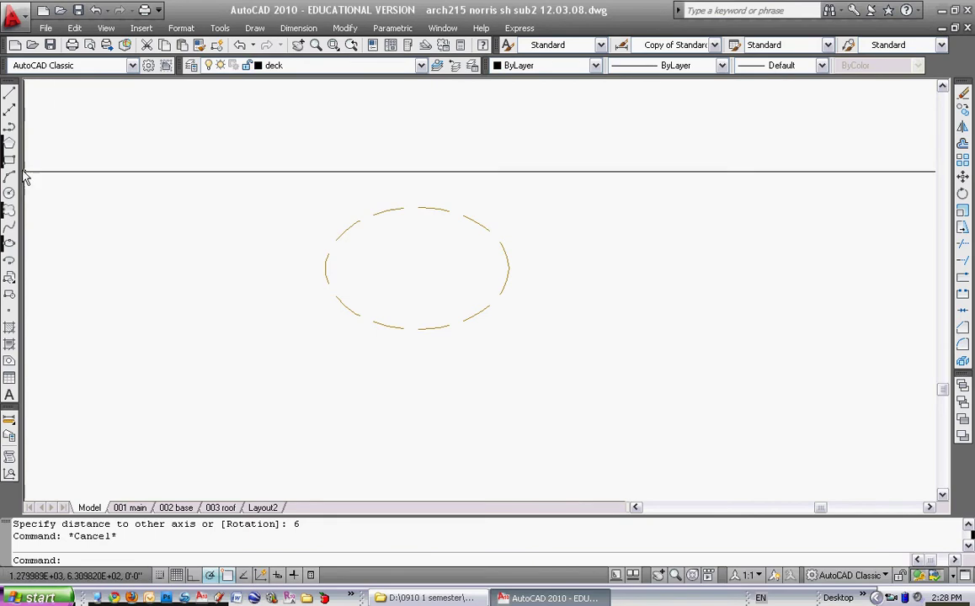
left_click(9, 246)
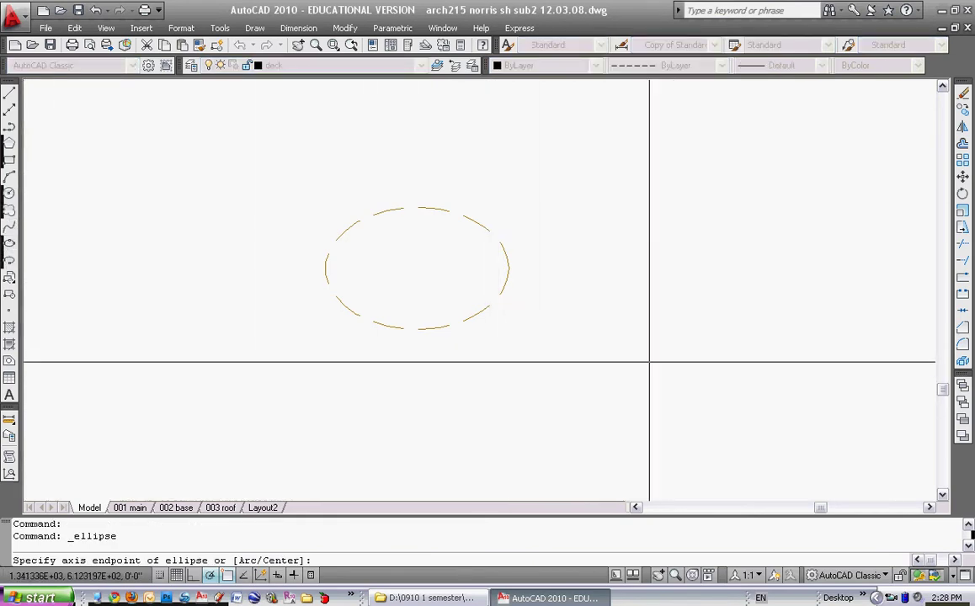
left_click(9, 244)
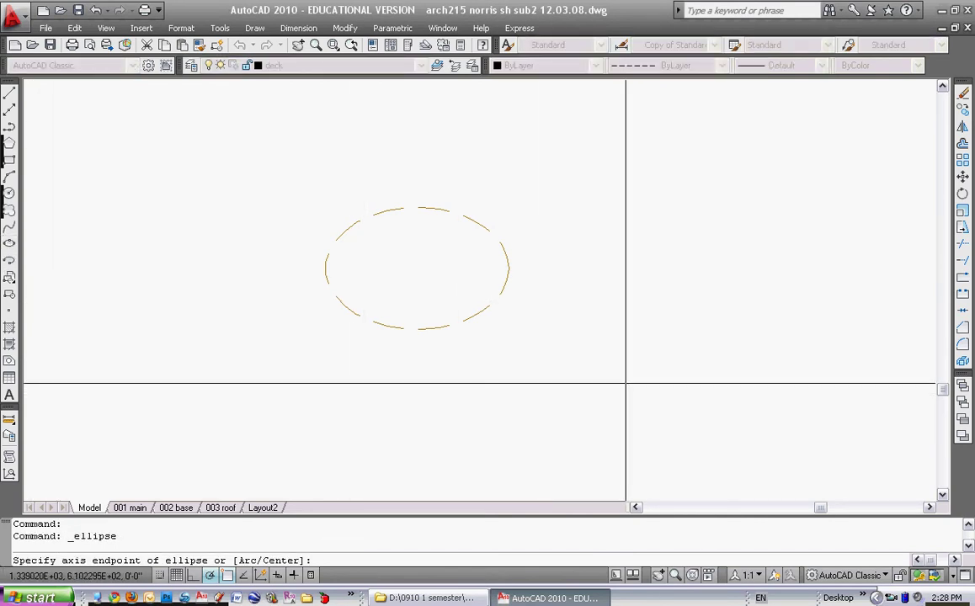
type("c")
key("Return")
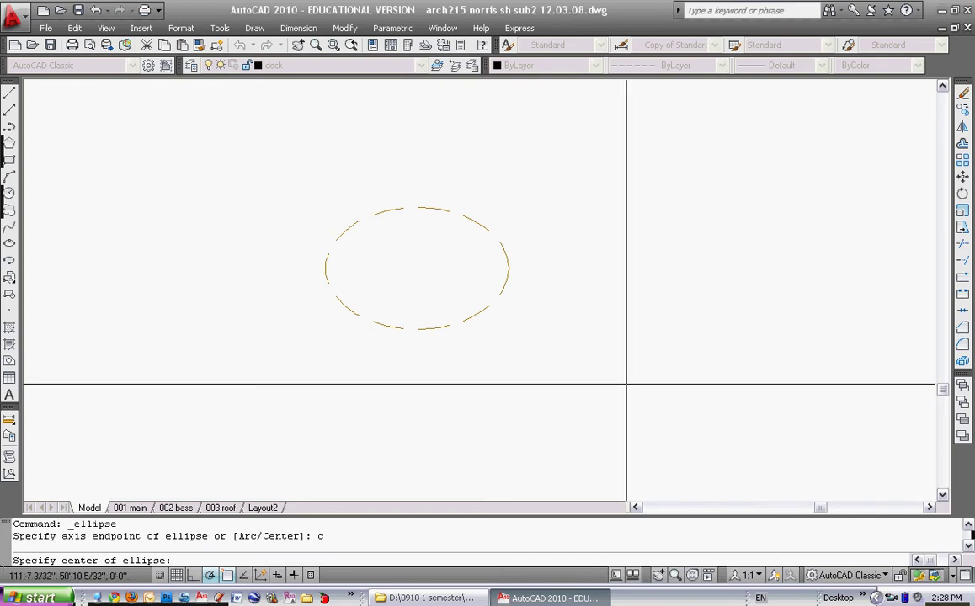
left_click(626, 383)
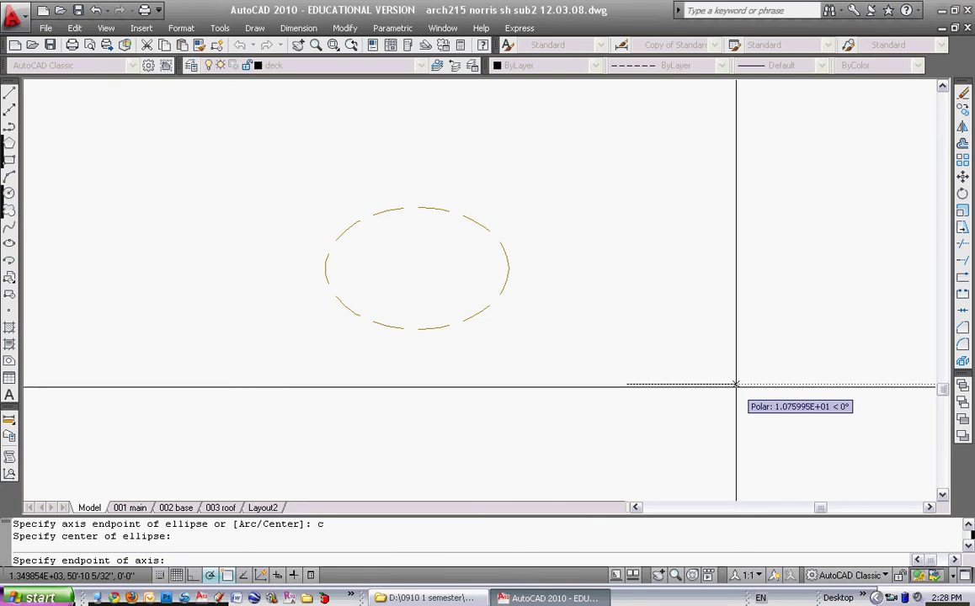
key("Return")
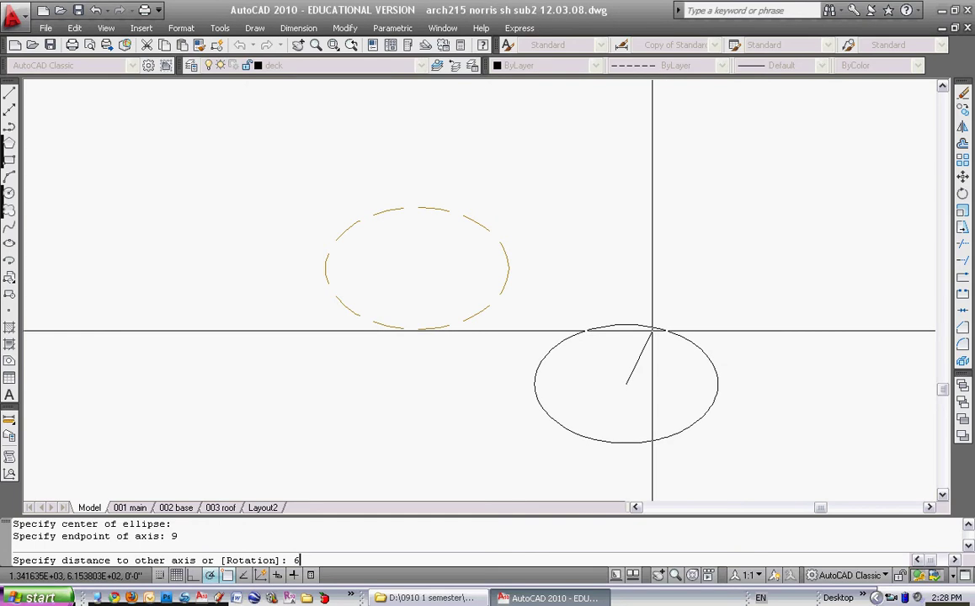
type("6")
key("Return")
scroll(652, 331, "down", 4)
key("Escape")
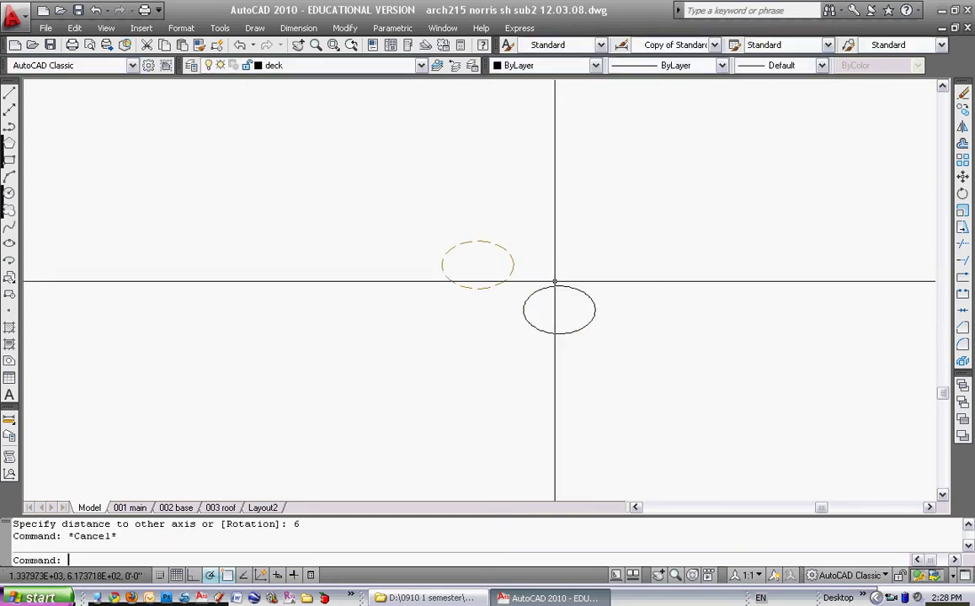
type("e")
key("Return")
left_click(576, 253)
key("Escape")
key("Escape")
key("Escape")
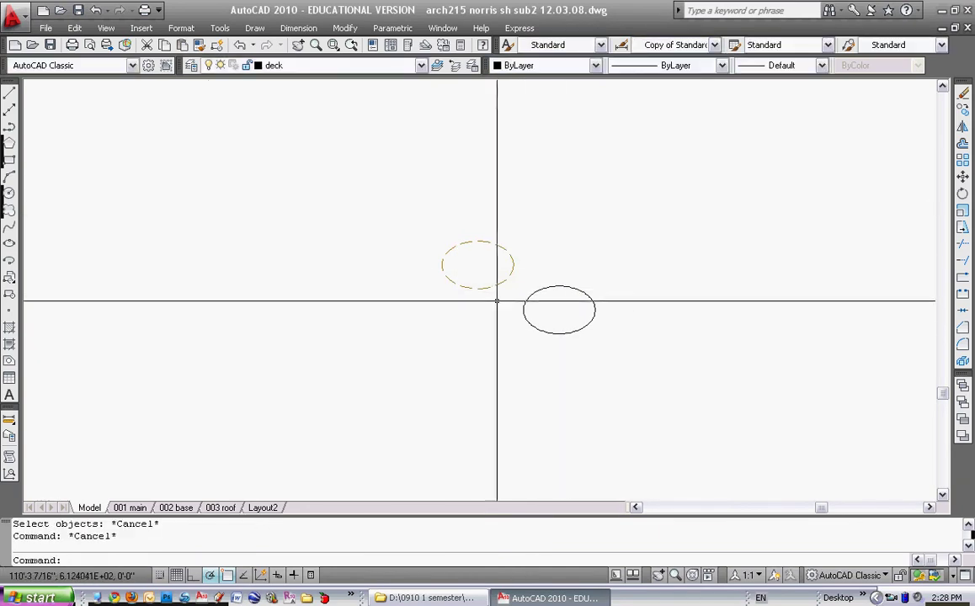
key("Escape")
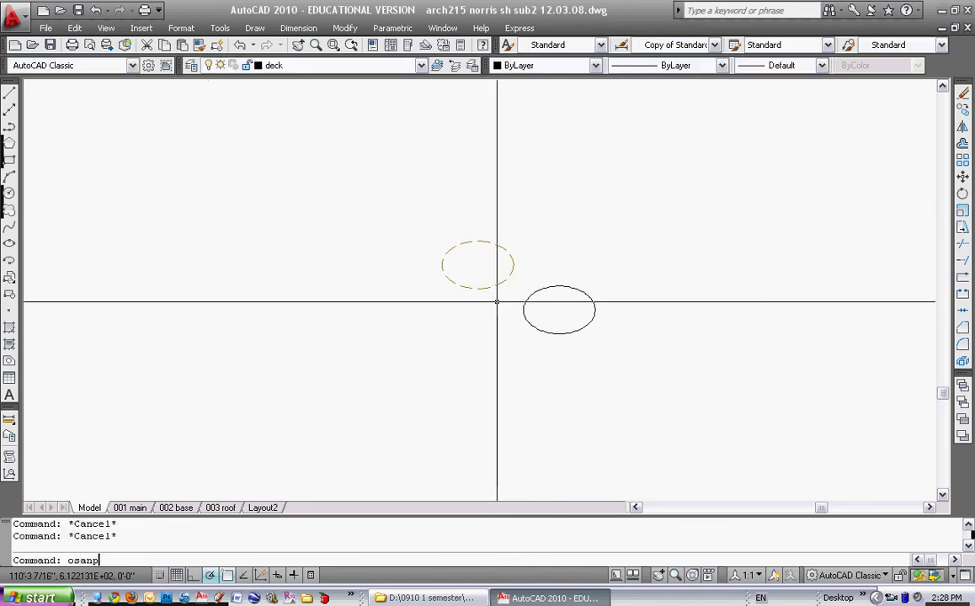
Review which object snap modes are enabled in the drafting settings, leaving the selection as it is.
key("Return")
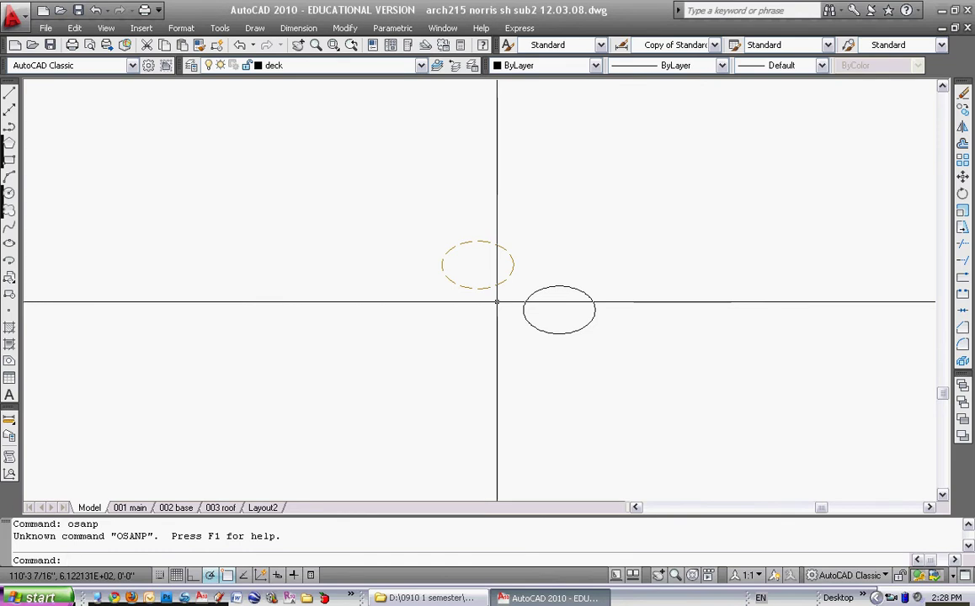
key("Escape")
type("osnap")
key("Return")
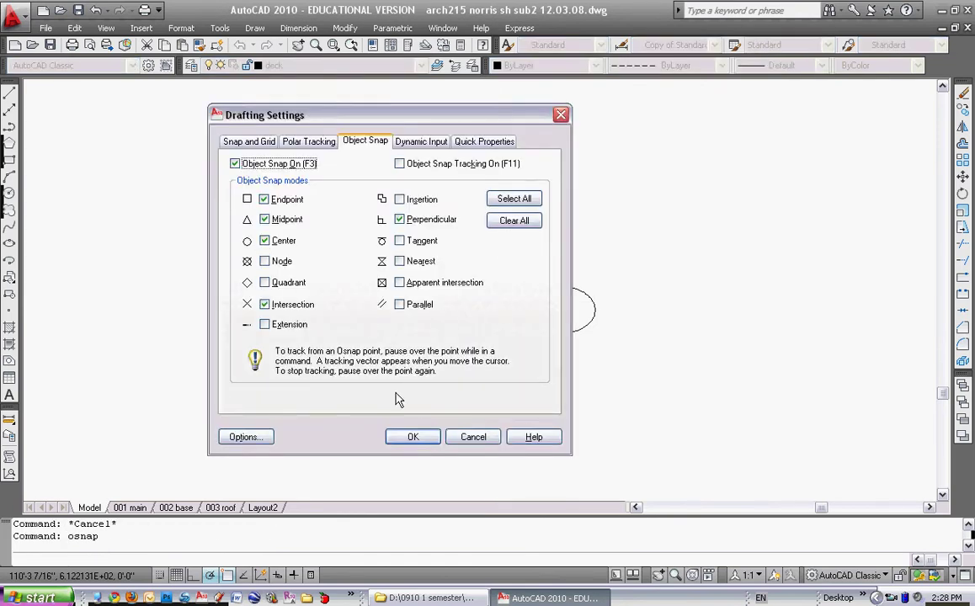
left_click(411, 437)
Draw a horizontal line from the center of the solid ellipse out past its right edge.
left_click(9, 93)
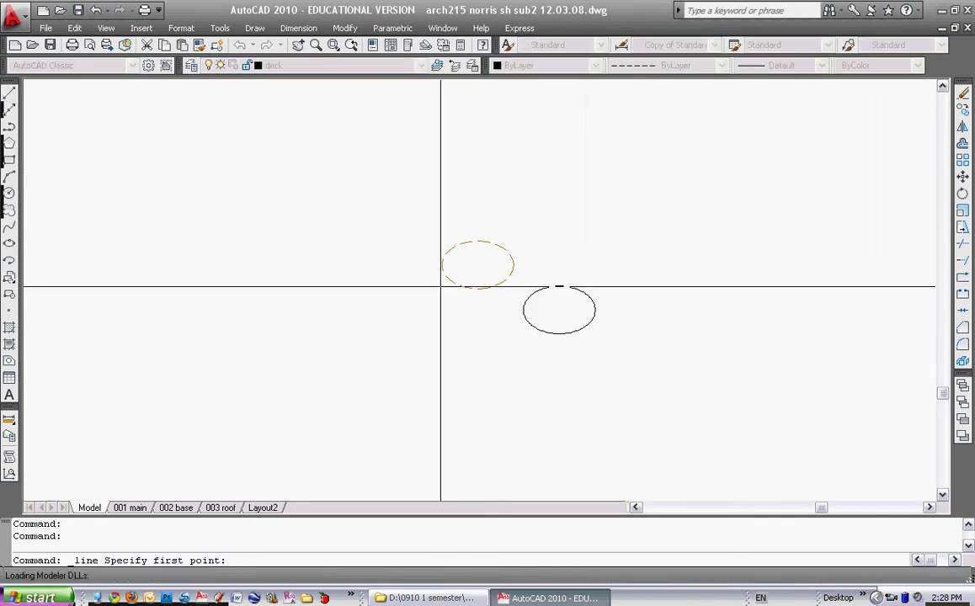
left_click(560, 310)
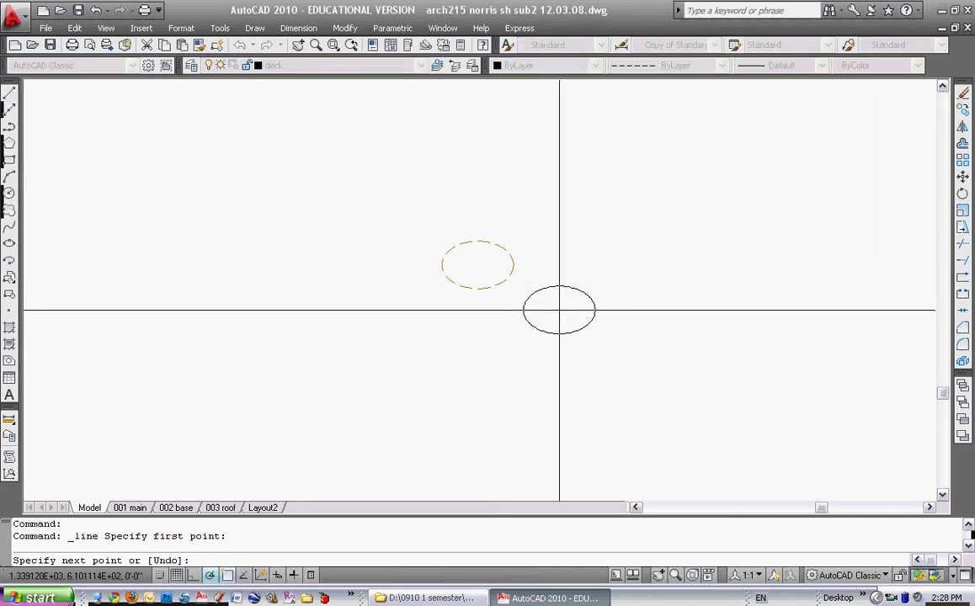
left_click(614, 310)
key("Return")
middle_click_drag(610, 307, 536, 323)
scroll(536, 324, "up", 3)
key("Escape")
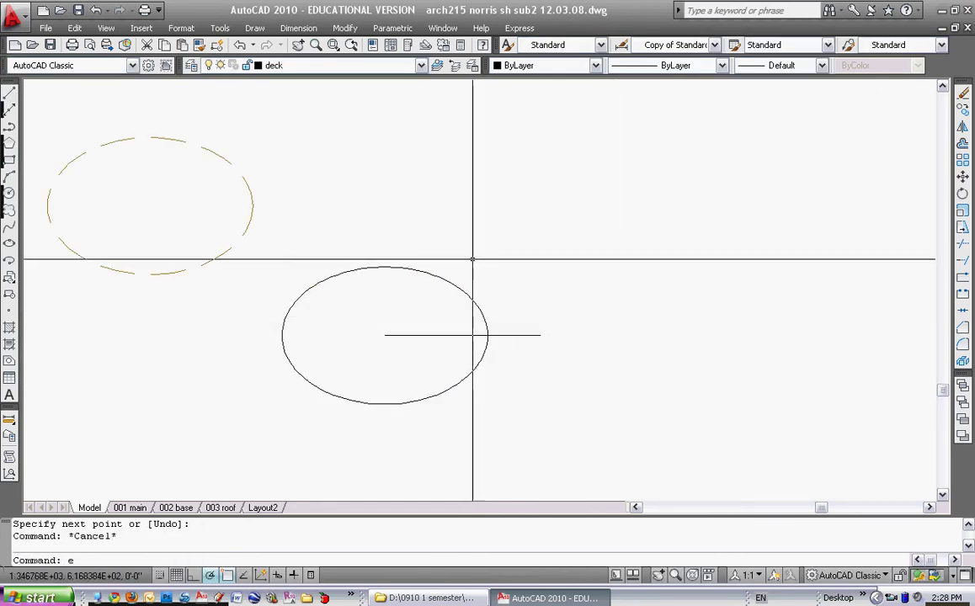
Erase both ellipses together with the line drawn from the ellipse's center.
type("e")
key("Return")
scroll(475, 255, "down", 4)
left_click(527, 195)
left_click(356, 303)
key("Return")
mouse_move(381, 289)
middle_mouse_down()
mouse_move(451, 298)
mouse_move(427, 314)
mouse_move(481, 327)
middle_mouse_up()
key("Escape")
scroll(430, 316, "down", 5)
scroll(530, 326, "up", 4)
key("Escape")
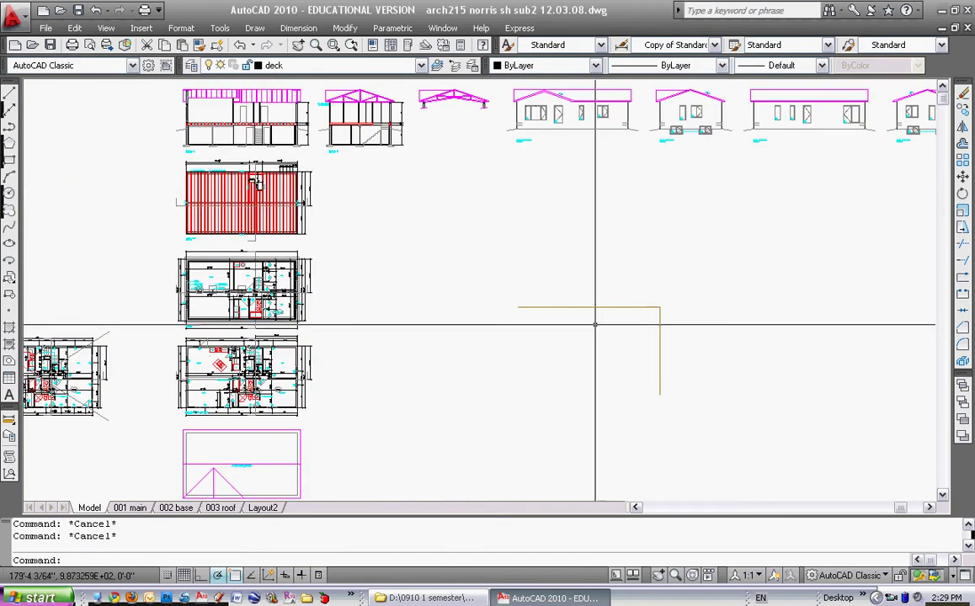
Erase the horizontal and vertical brown lines that meet at a corner in the empty area beside the floor plans.
type("e")
key("Return")
left_click(673, 293)
left_click(617, 331)
key("Return")
middle_click_drag(357, 287, 446, 283)
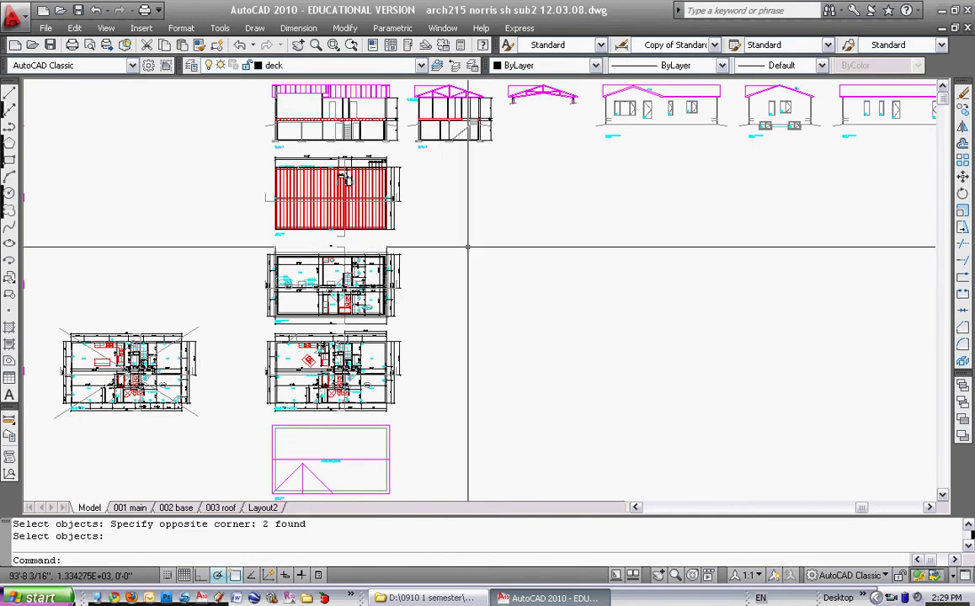
Draw a small rectangle in the empty area beside the basement plan, below the roof truss drawing.
left_click(10, 164)
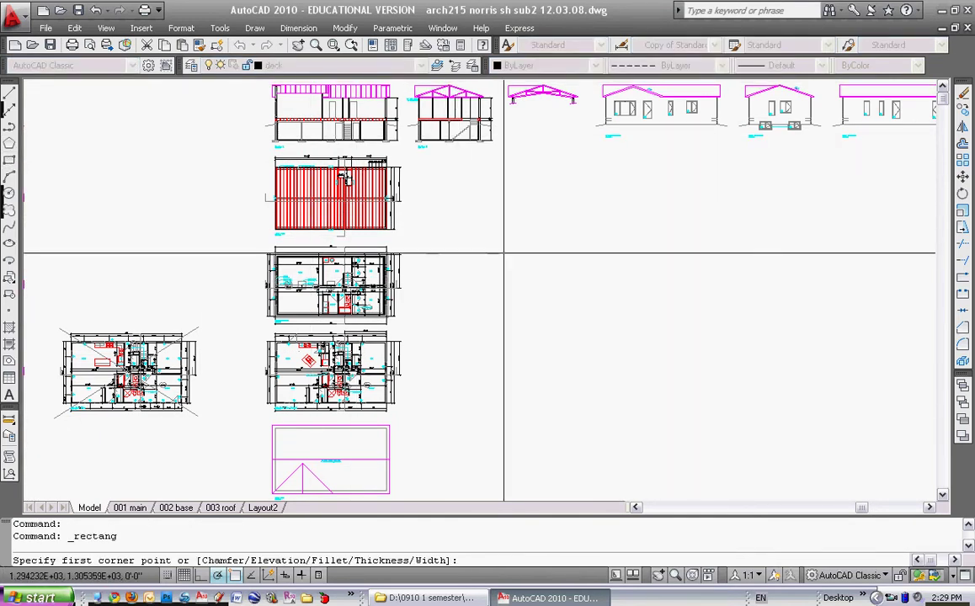
left_click(501, 250)
left_click(537, 276)
key("Return")
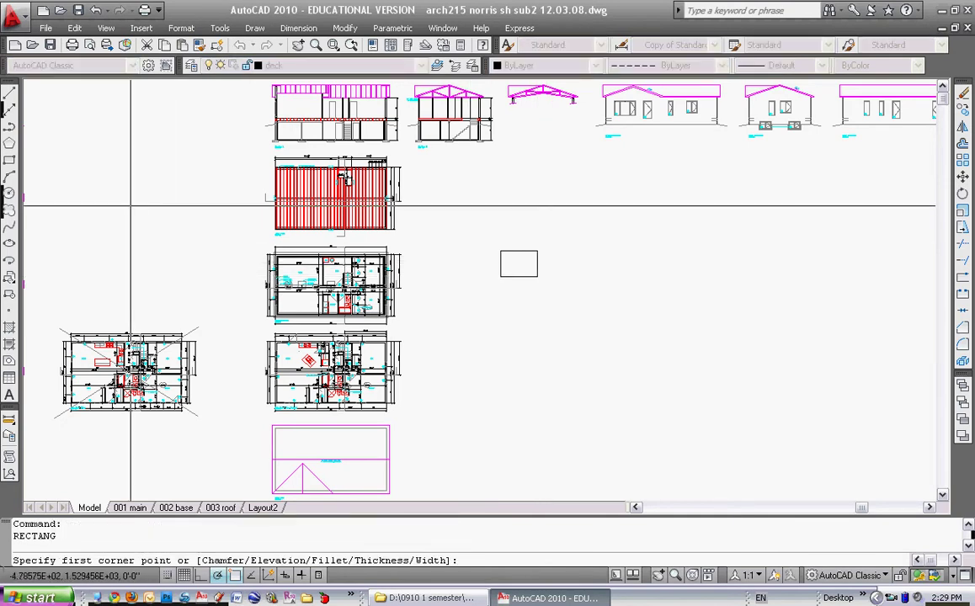
Draw a circle centered on the rectangle's upper-right corner, with a radius smaller than the rectangle's height.
left_click(9, 192)
left_click(538, 251)
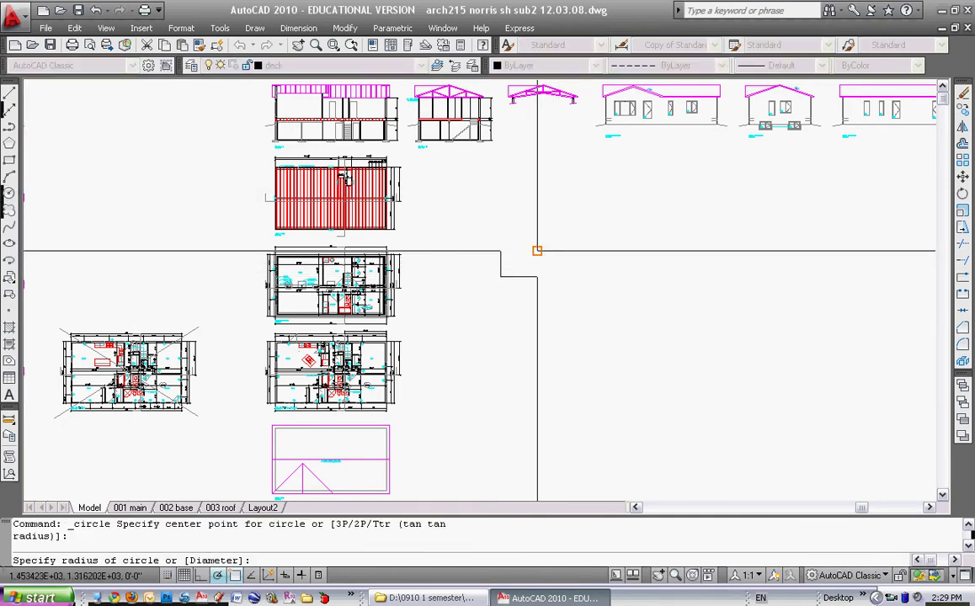
key("Escape")
scroll(539, 255, "up", 5)
key("Escape")
middle_click_drag(548, 278, 524, 272)
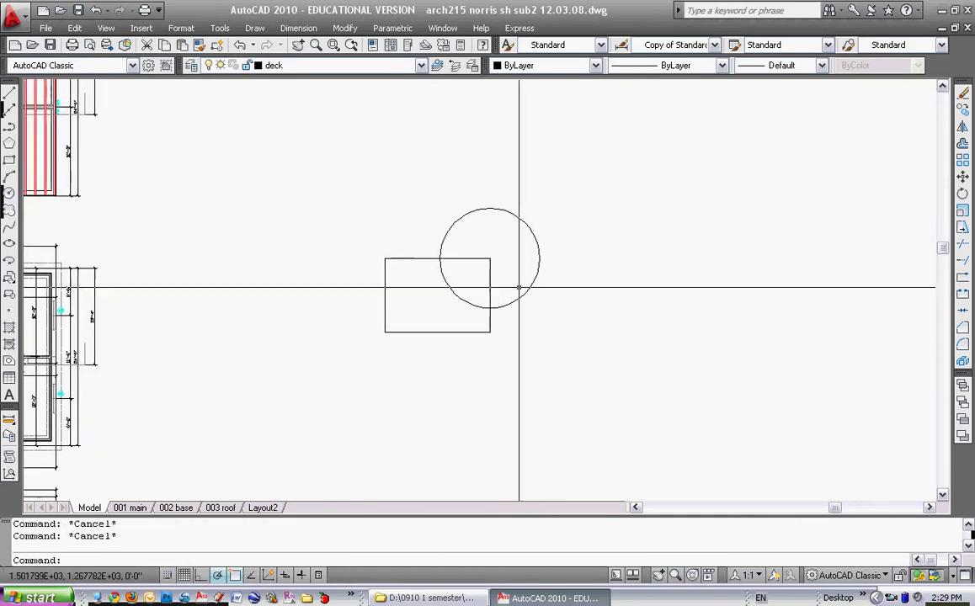
left_click(533, 231)
key("Escape")
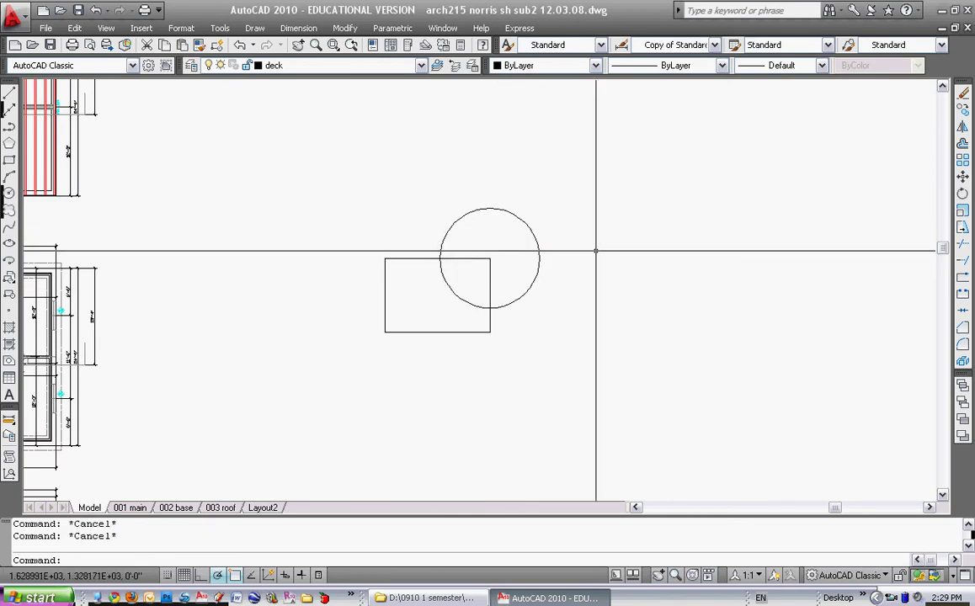
Define a block named "sq circle" from the rectangle and circle, converting the originals to the block.
type("block")
key("Return")
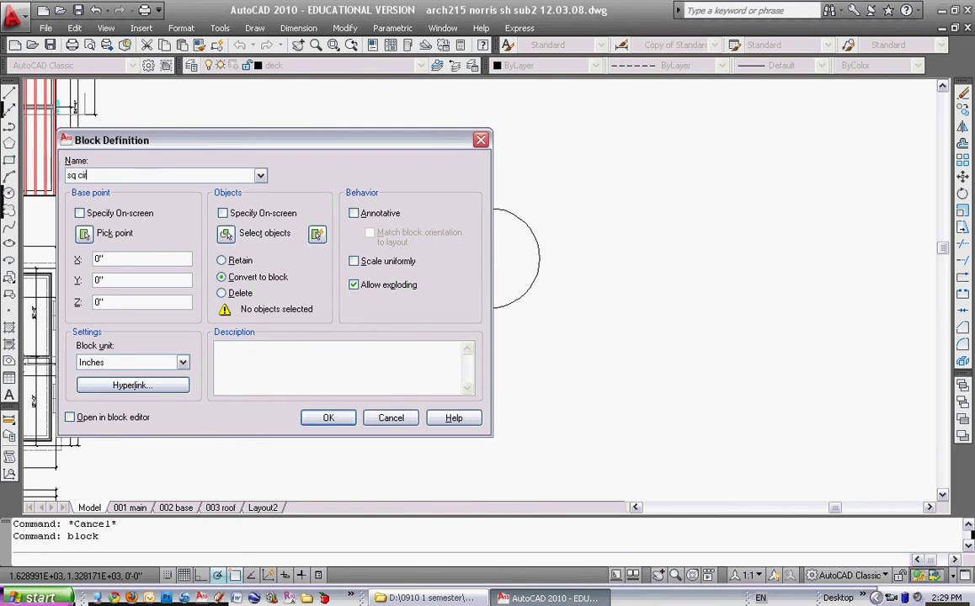
left_click(226, 235)
left_click(315, 171)
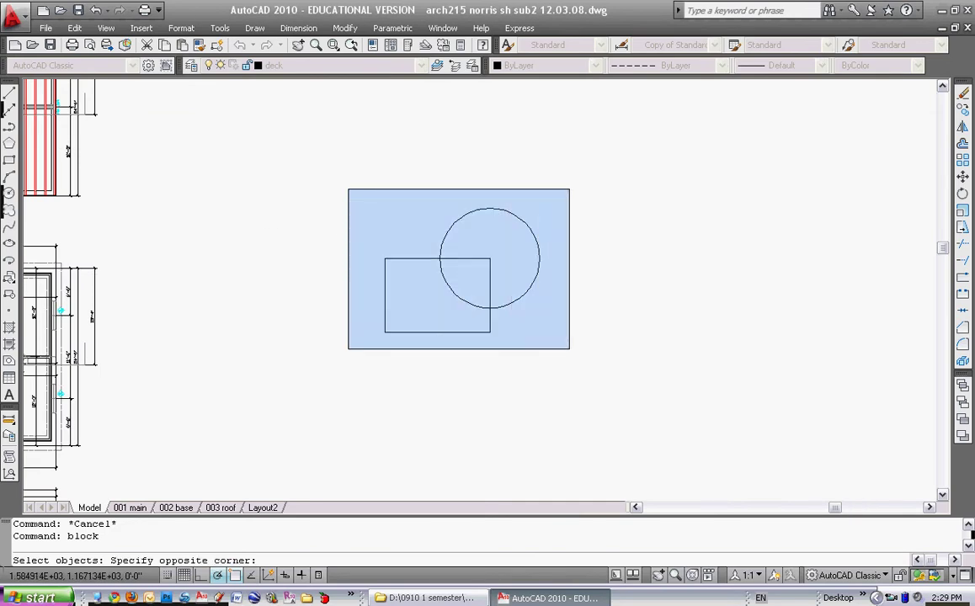
left_click(570, 348)
key("Return")
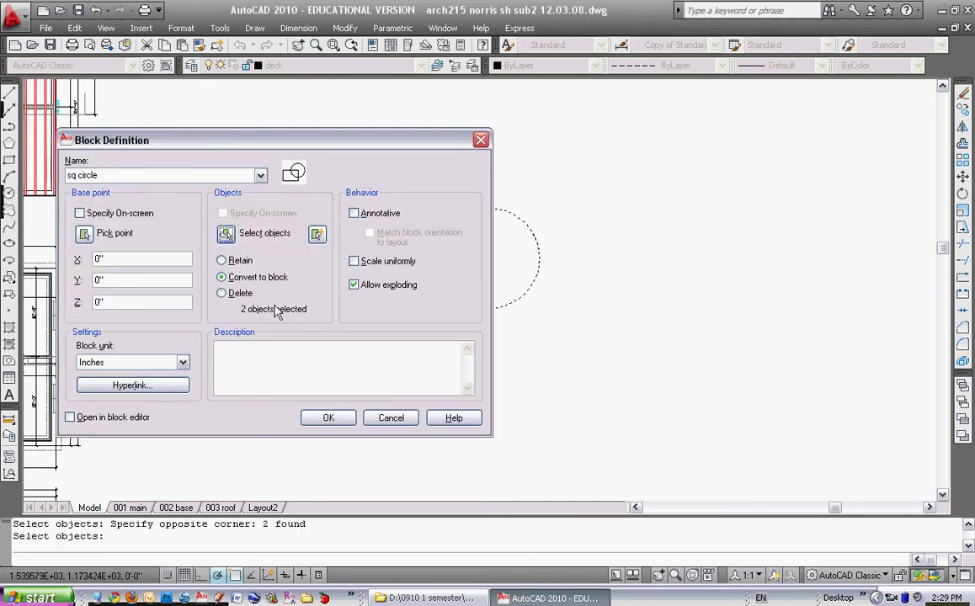
left_click(328, 418)
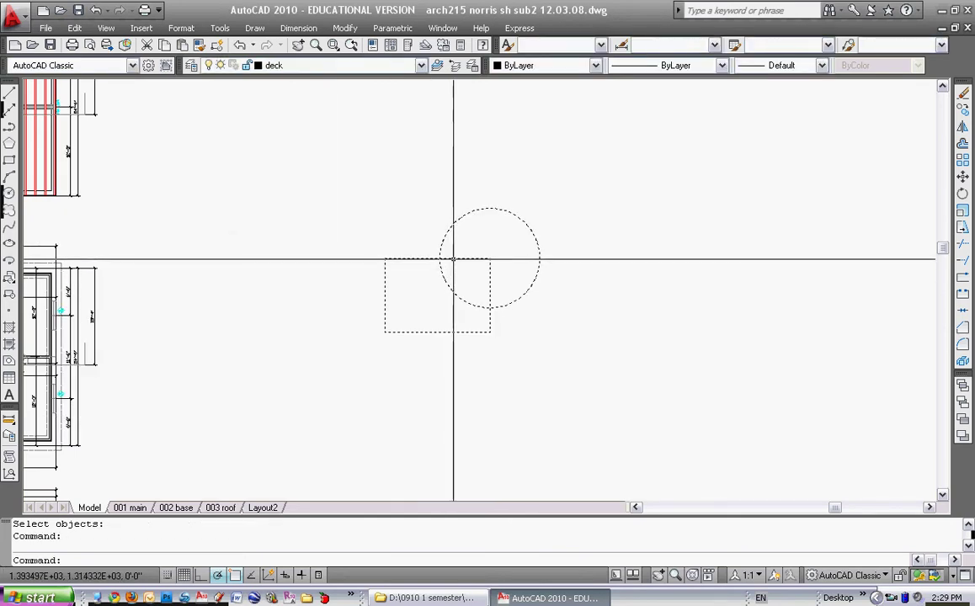
key("Escape")
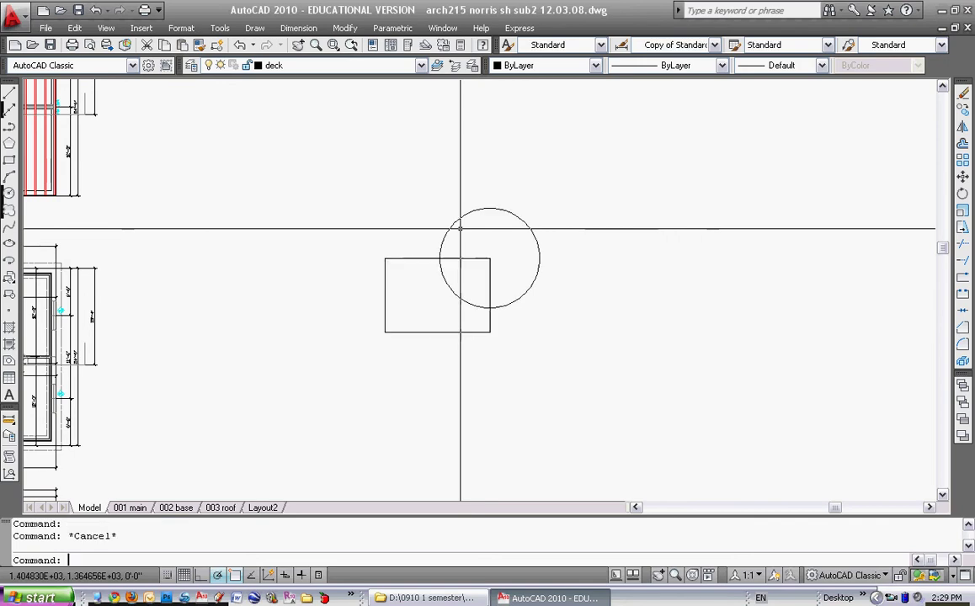
Copy the sq circle block three times, placing one copy to its right, one below right and one below left.
type("co")
key("Return")
left_click(506, 196)
left_click(434, 278)
key("Return")
left_click(385, 171)
left_click(583, 173)
left_click(561, 335)
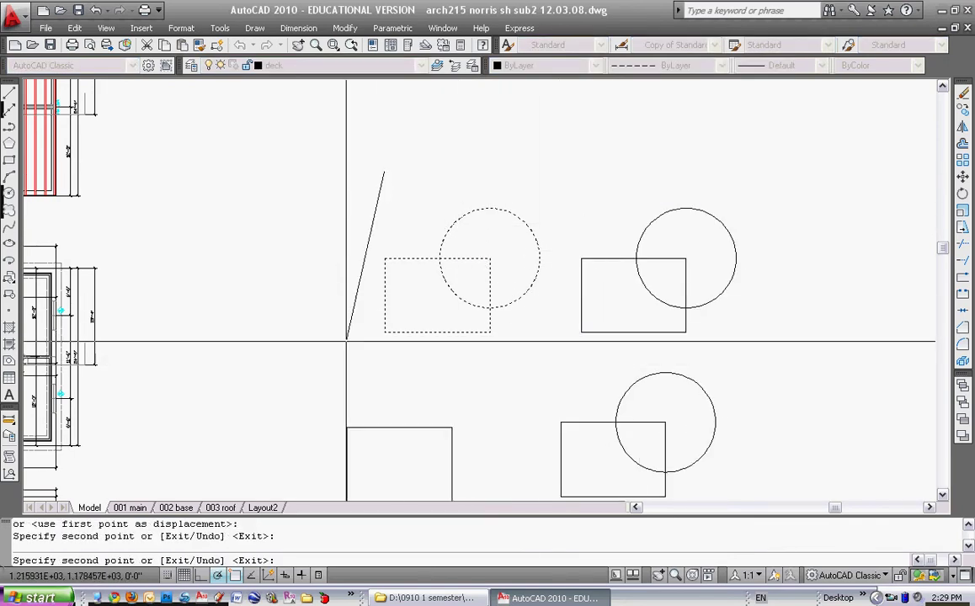
left_click(310, 321)
key("Escape")
middle_click_drag(416, 320, 422, 249)
key("Escape")
left_click(475, 179)
key("Escape")
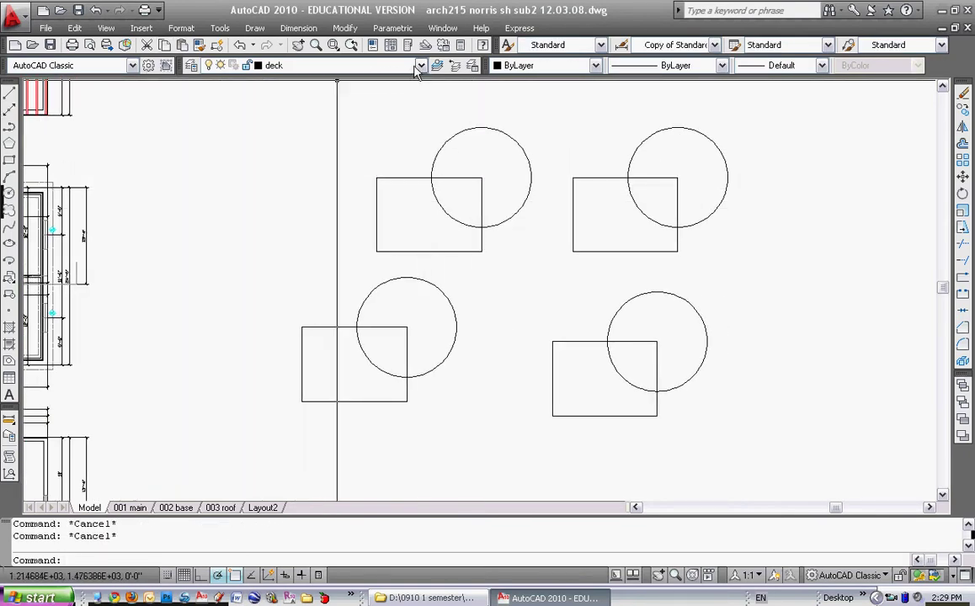
Make fixtures the current layer.
left_click(380, 66)
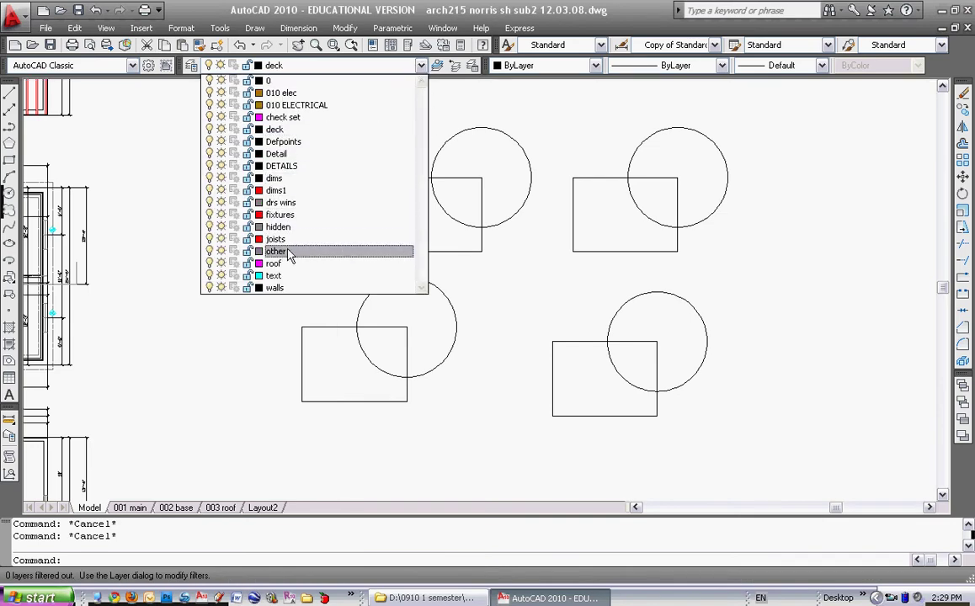
left_click(316, 251)
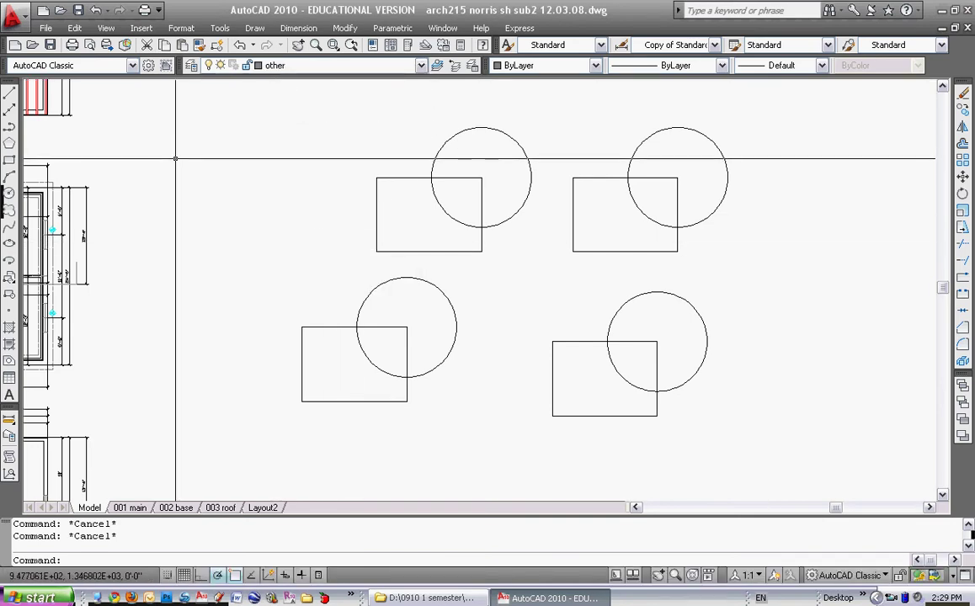
left_click(420, 65)
left_click(290, 215)
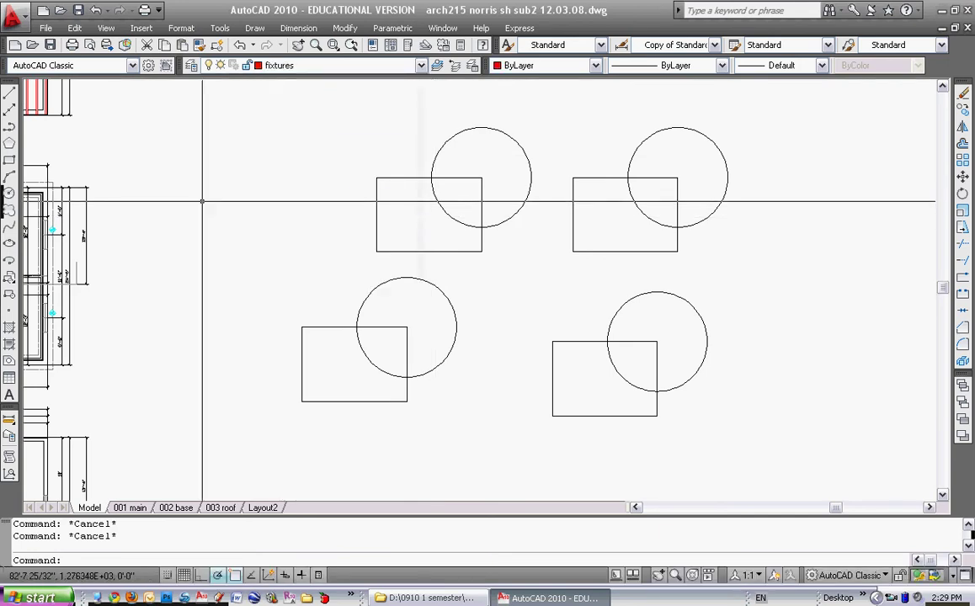
Draw a short horizontal line in the empty area to the upper left of the blocks.
left_click(10, 93)
left_click(205, 145)
left_click(329, 145)
key("Escape")
Try to match the red line's properties onto the upper sq circle blocks, and select the upper-left block to check it.
left_click(199, 45)
left_click(264, 145)
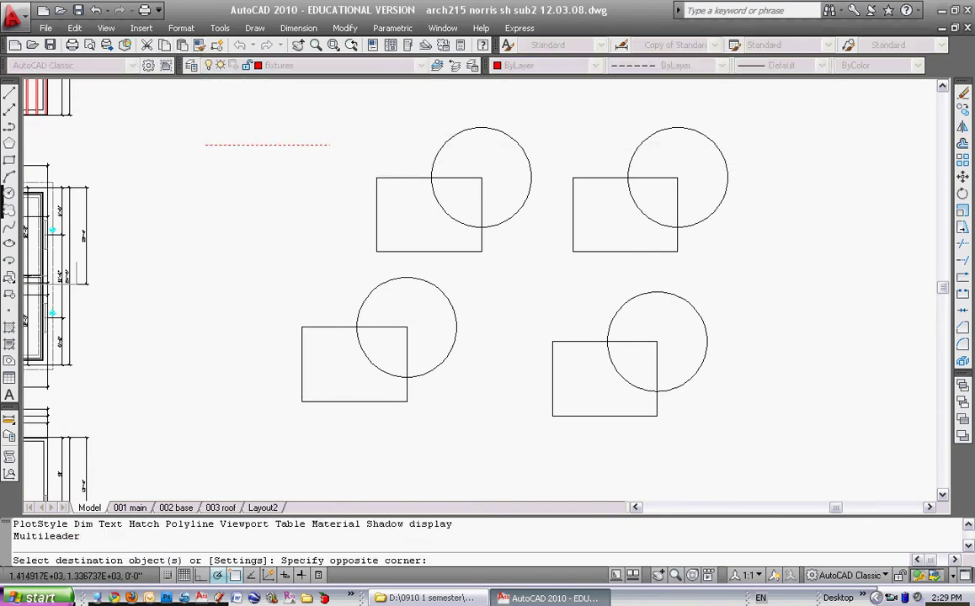
left_click(437, 177)
left_click(700, 167)
key("Escape")
key("Escape")
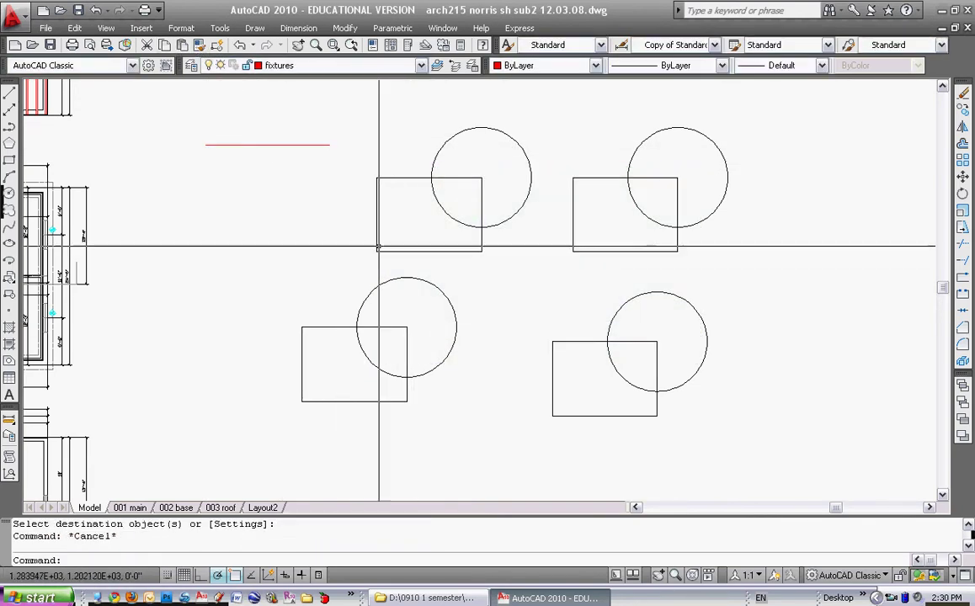
key("Escape")
left_click(394, 178)
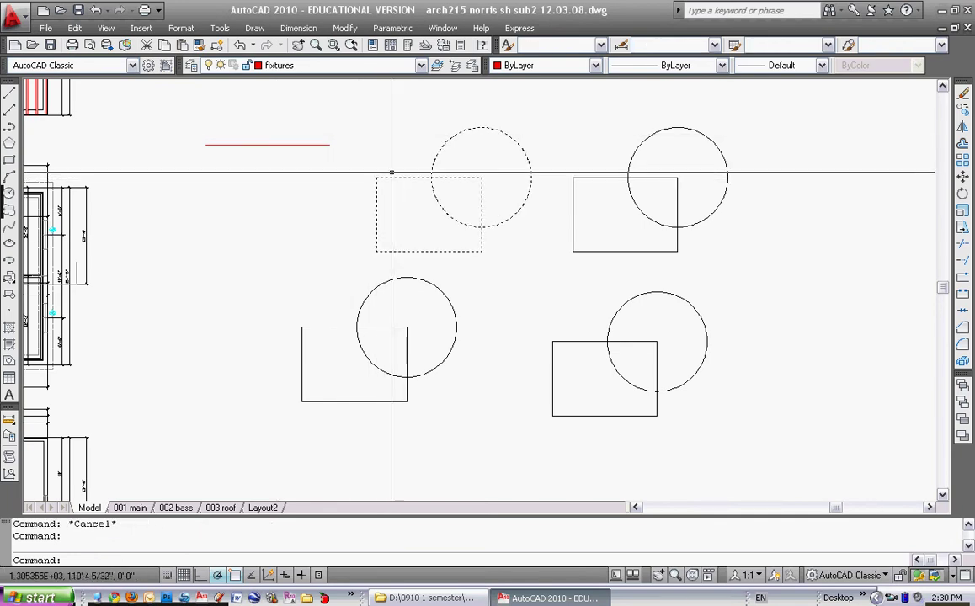
key("Escape")
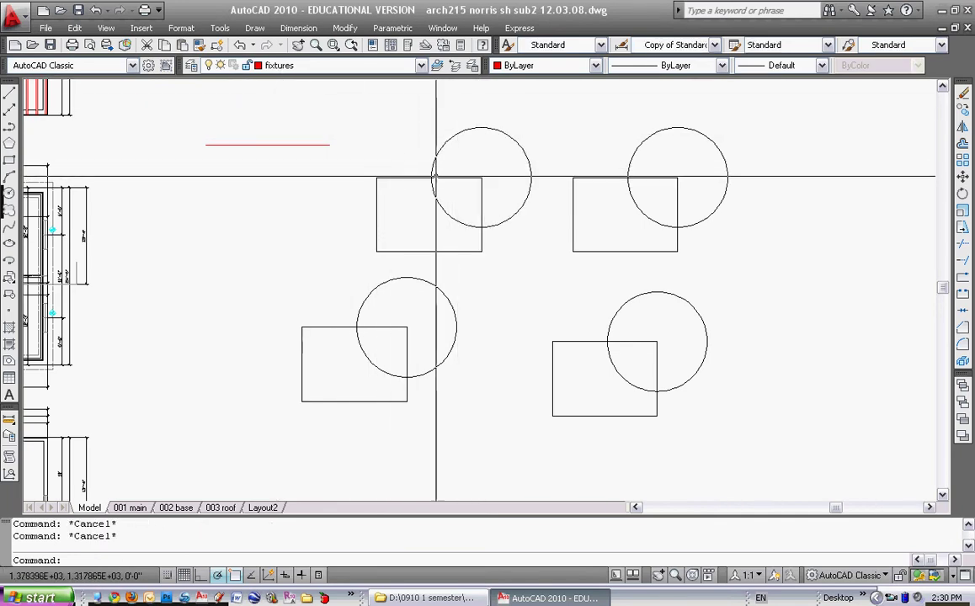
Open the sq circle block in the Block Editor and assign its rectangle and circle to the fixtures layer.
double_click(481, 187)
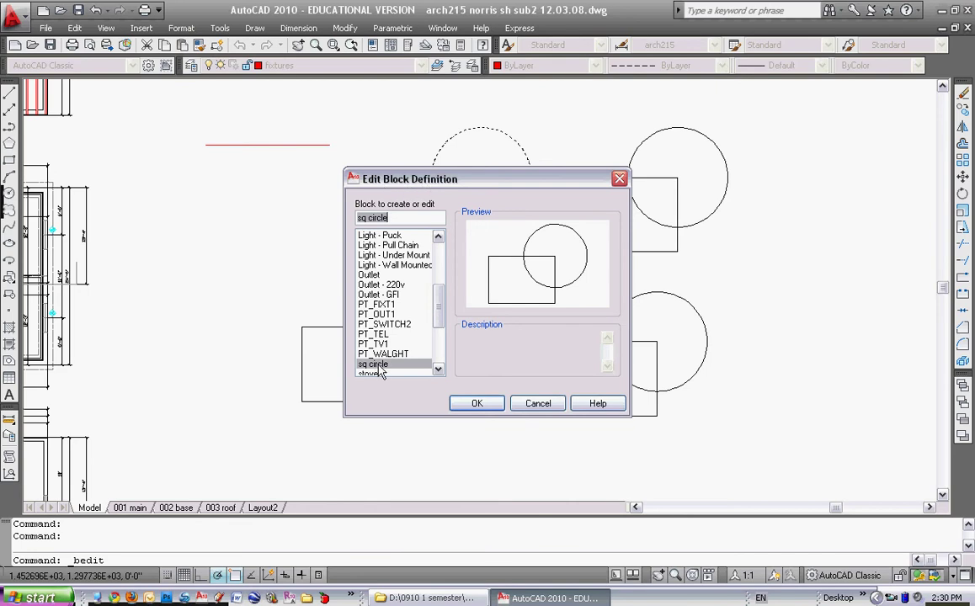
left_click(481, 405)
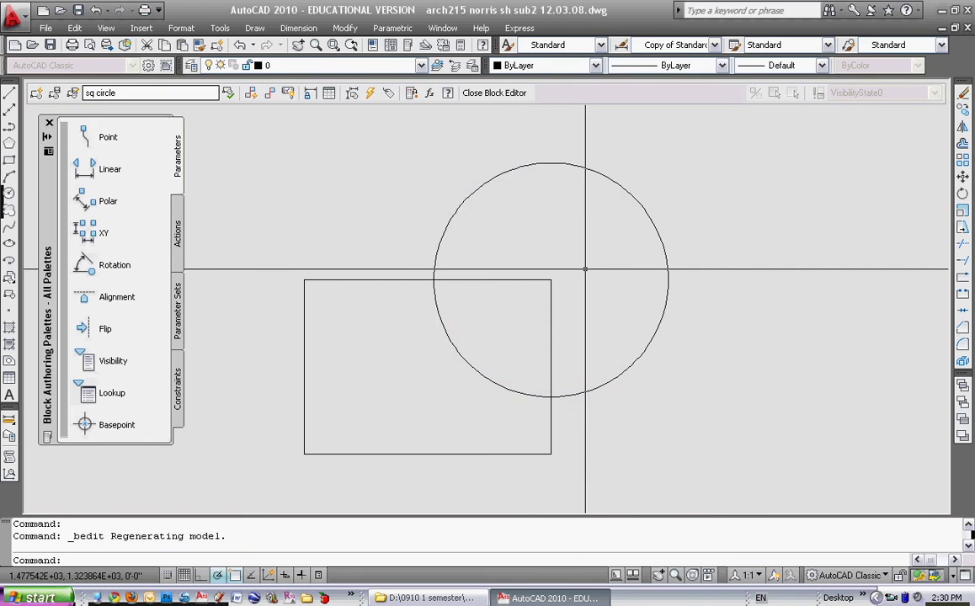
left_click(551, 280)
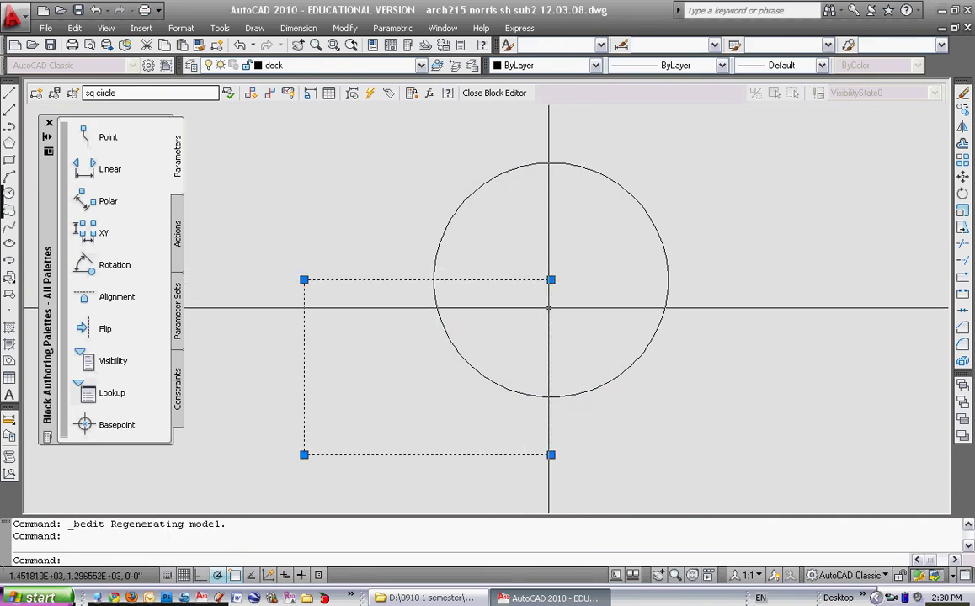
left_click(592, 170)
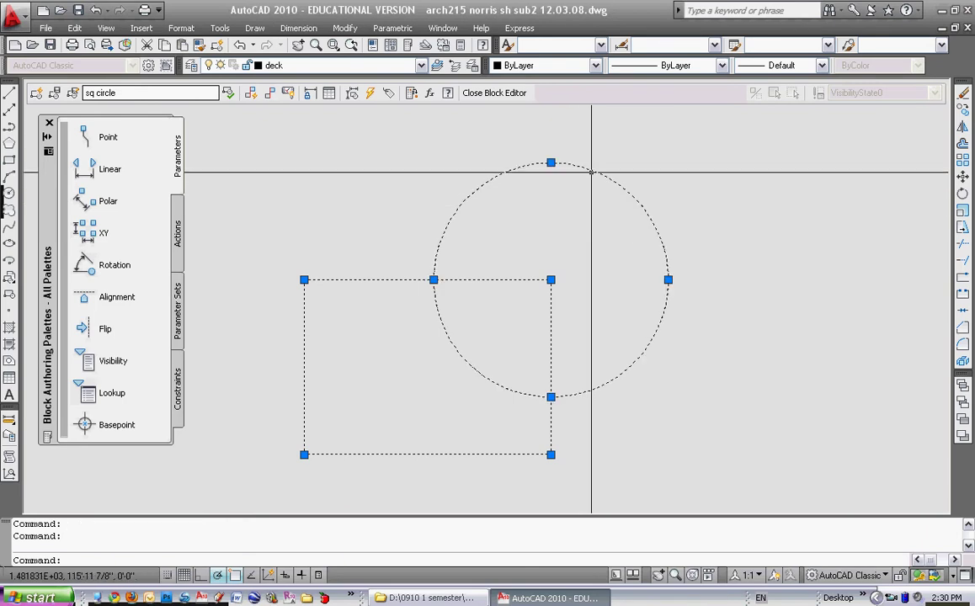
key("Escape")
left_click(660, 169)
left_click(381, 398)
left_click(383, 66)
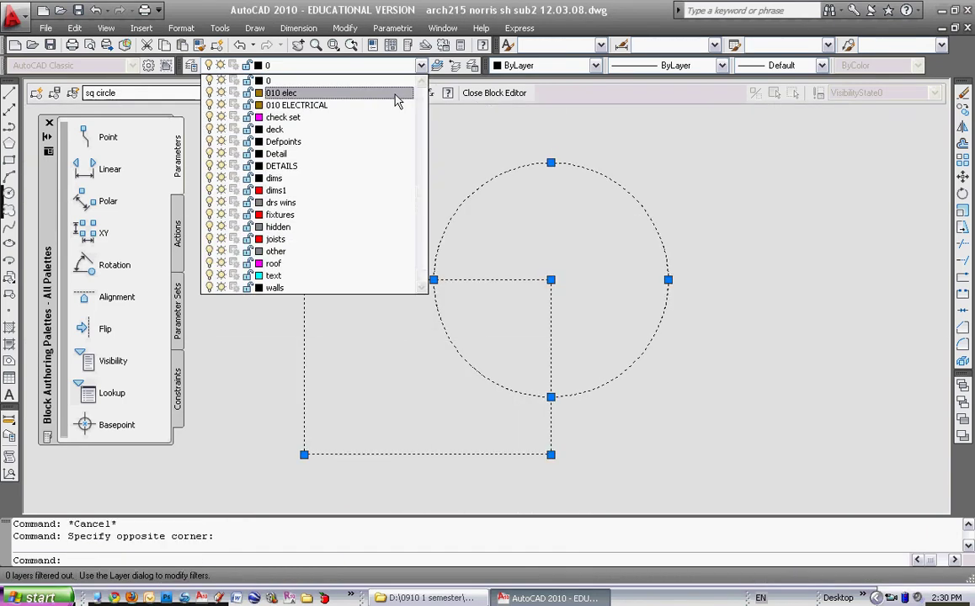
left_click(278, 215)
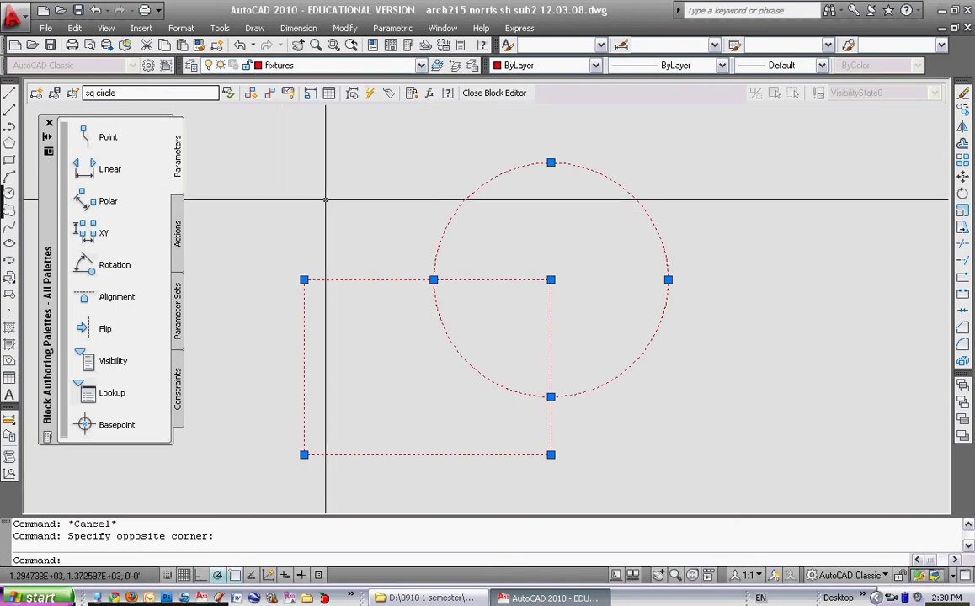
left_click(487, 94)
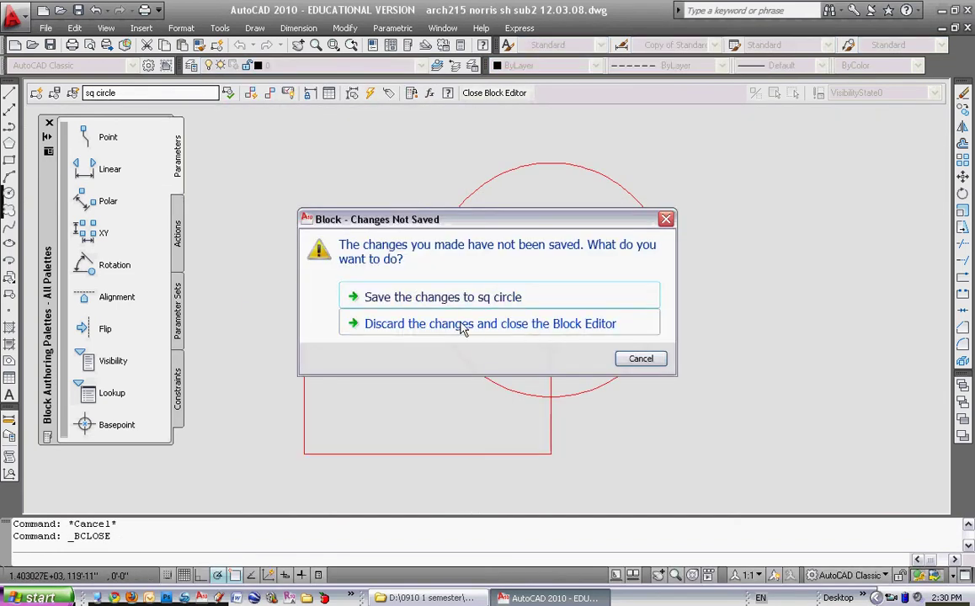
left_click(640, 360)
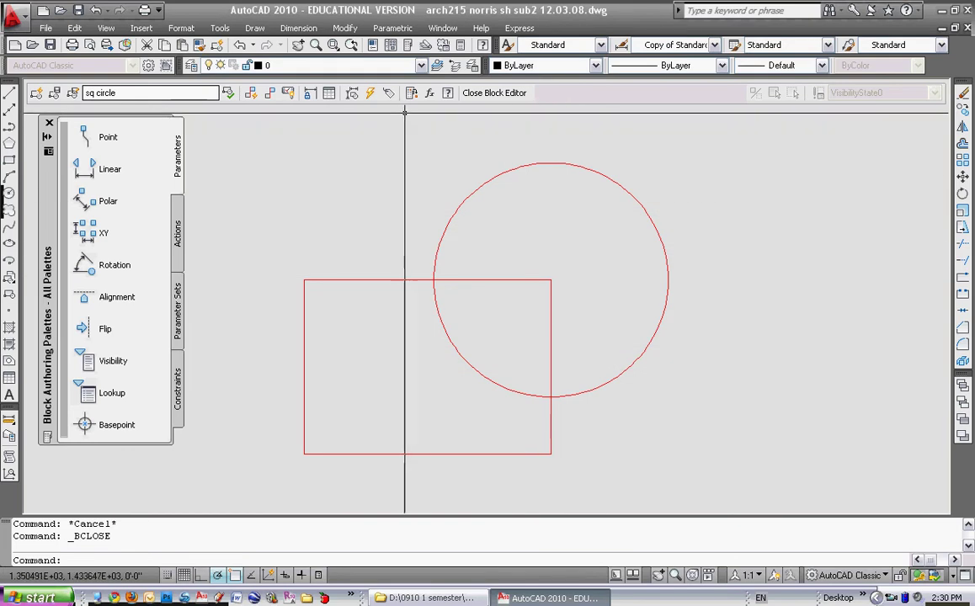
left_click(558, 318)
left_click(382, 132)
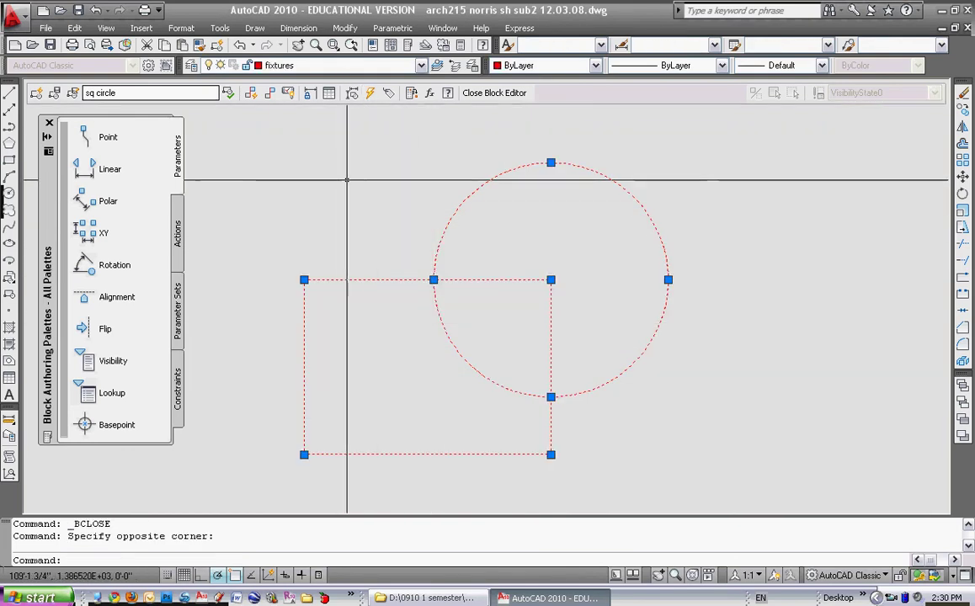
key("Escape")
key("Escape")
Stretch the rectangle's lower-left corner inward along its bottom edge so the left side slants.
left_click(329, 414)
left_click(304, 460)
left_click(304, 455)
left_click(400, 455)
key("Escape")
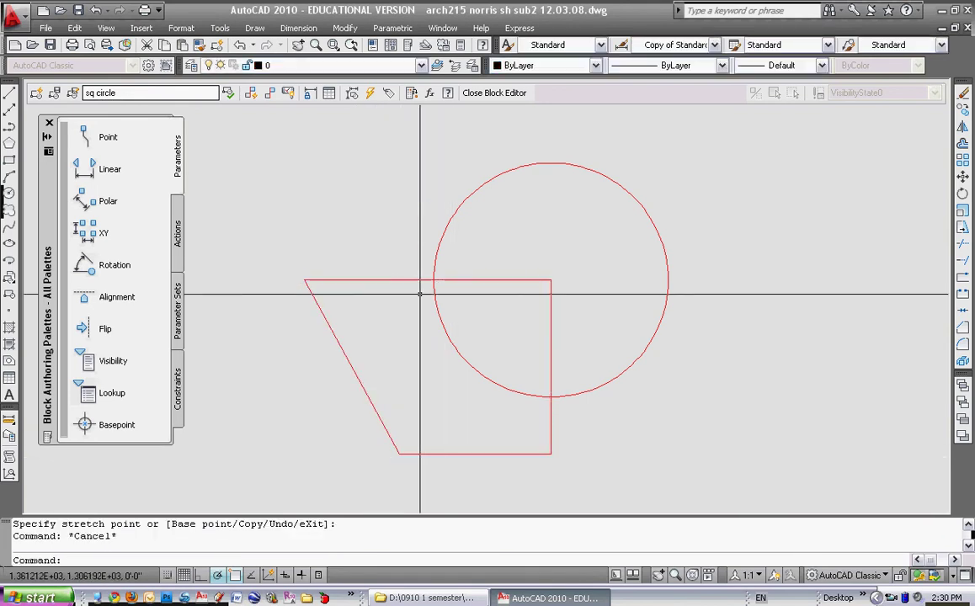
Stretch the upper-right corner of the four-sided shape straight up, to about halfway between the circle's center and top.
left_click(511, 268)
left_click(497, 293)
left_click(551, 279)
left_click(532, 221)
key("Escape")
key("Escape")
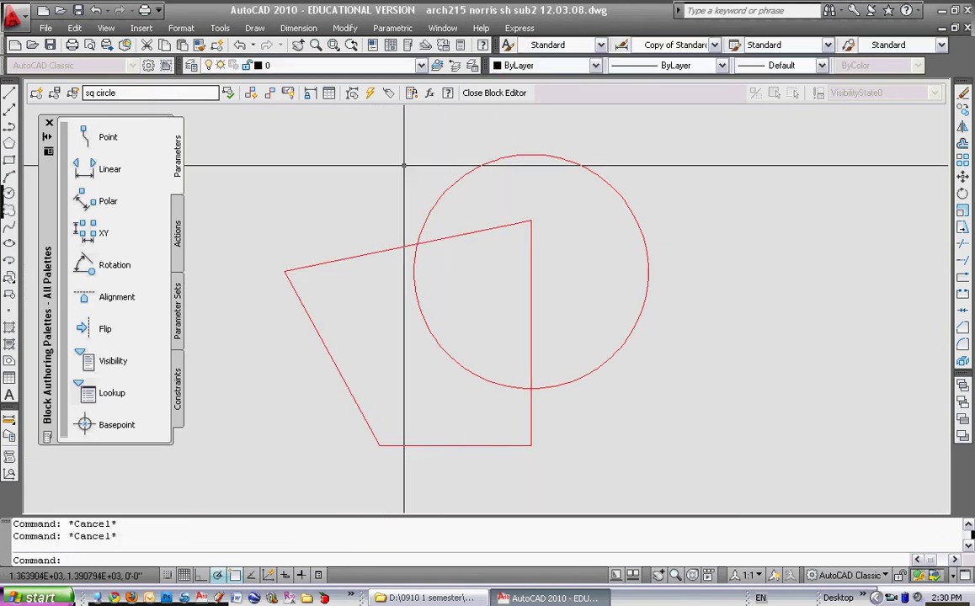
Save the changes to sq circle and close the Block Editor, selecting the upper-left copy to check it.
left_click(494, 93)
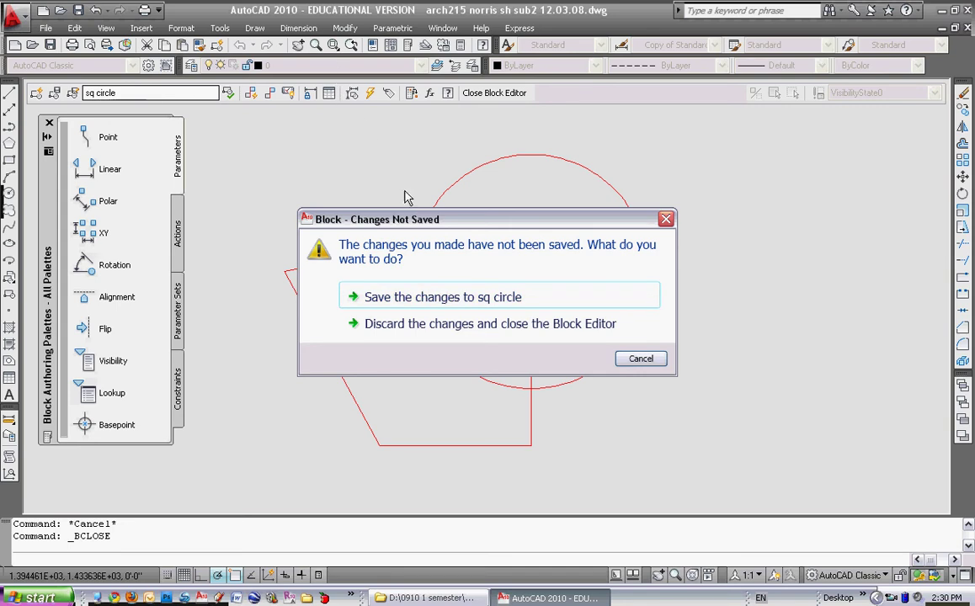
left_click(442, 301)
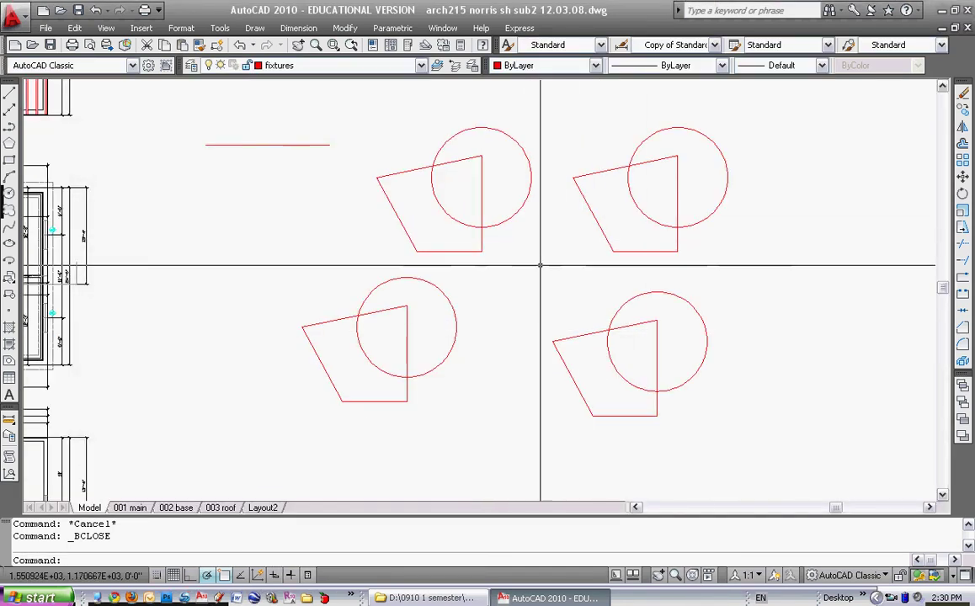
left_click(522, 244)
left_click(475, 268)
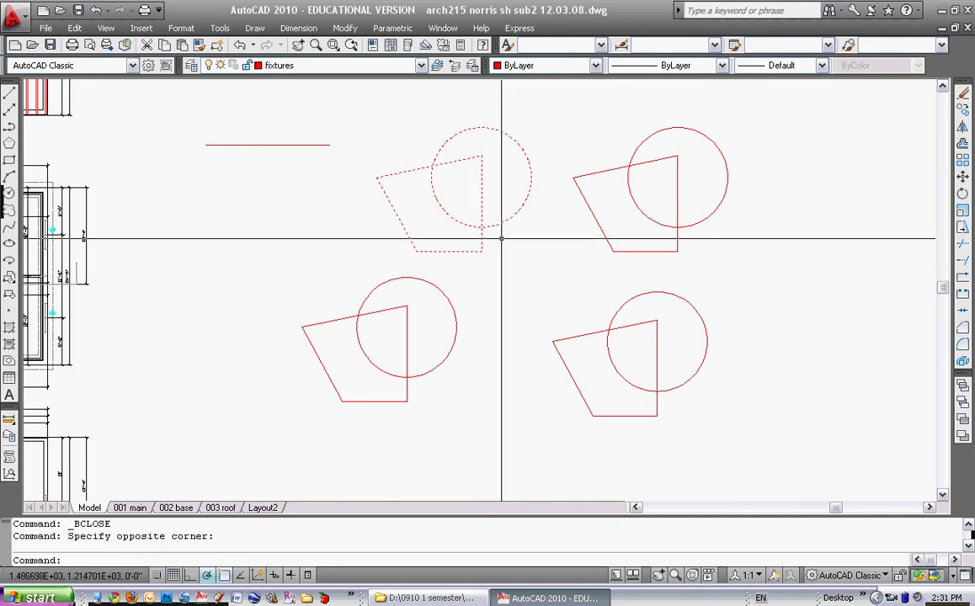
left_click(501, 239)
left_click(472, 264)
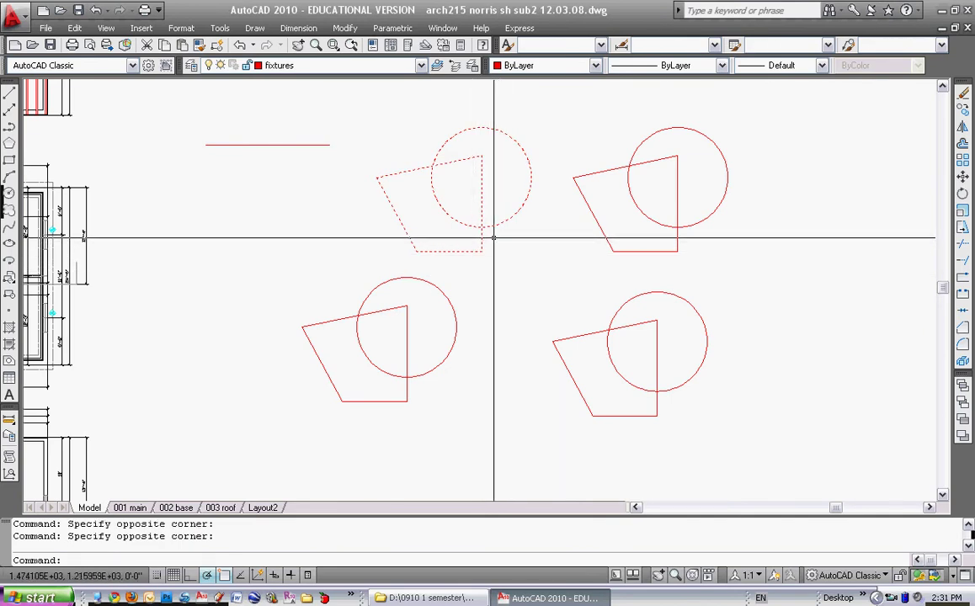
key("Escape")
key("Escape")
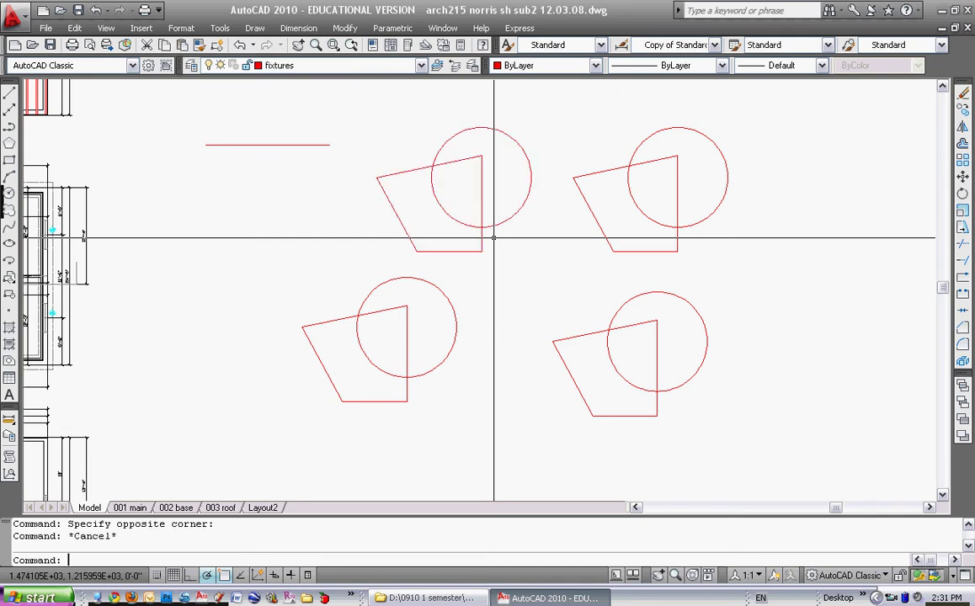
Erase the short horizontal red line beside the blocks.
type("e")
key("Return")
left_click(341, 130)
left_click(314, 168)
key("Return")
scroll(474, 266, "down", 5)
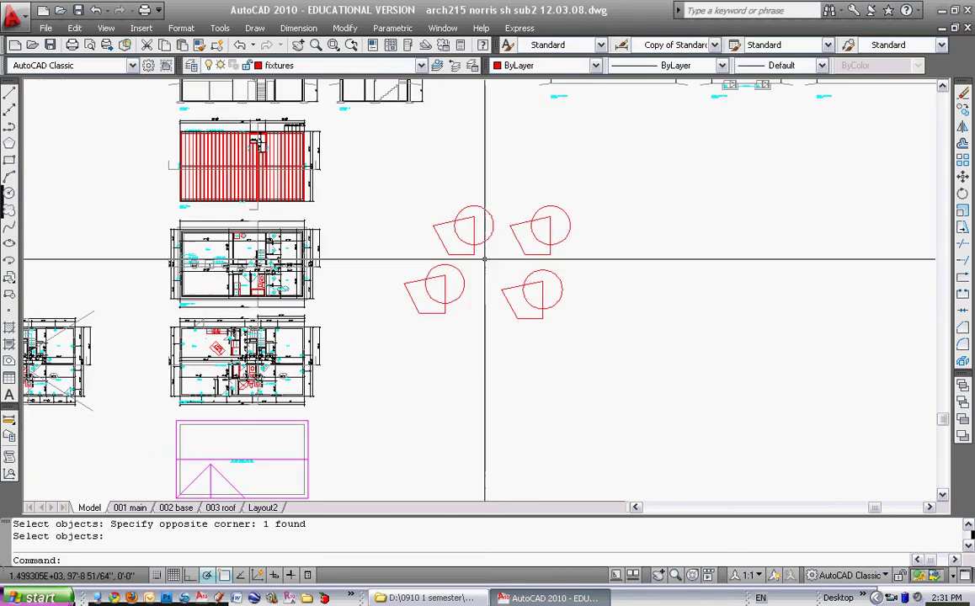
scroll(471, 277, "up", 4)
key("Escape")
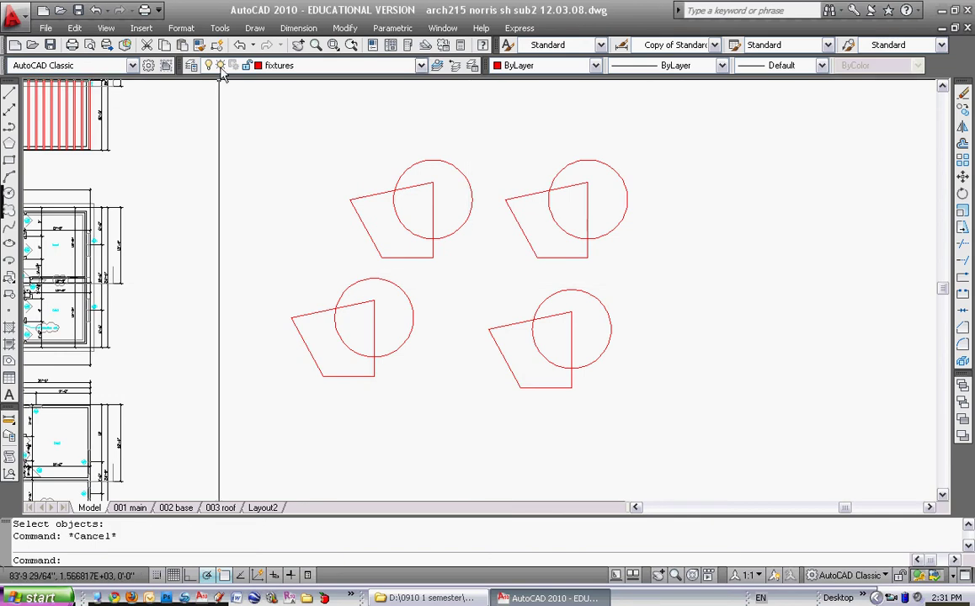
Insert another sq circle block, placing its insertion point to the right of the four existing copies.
left_click(142, 28)
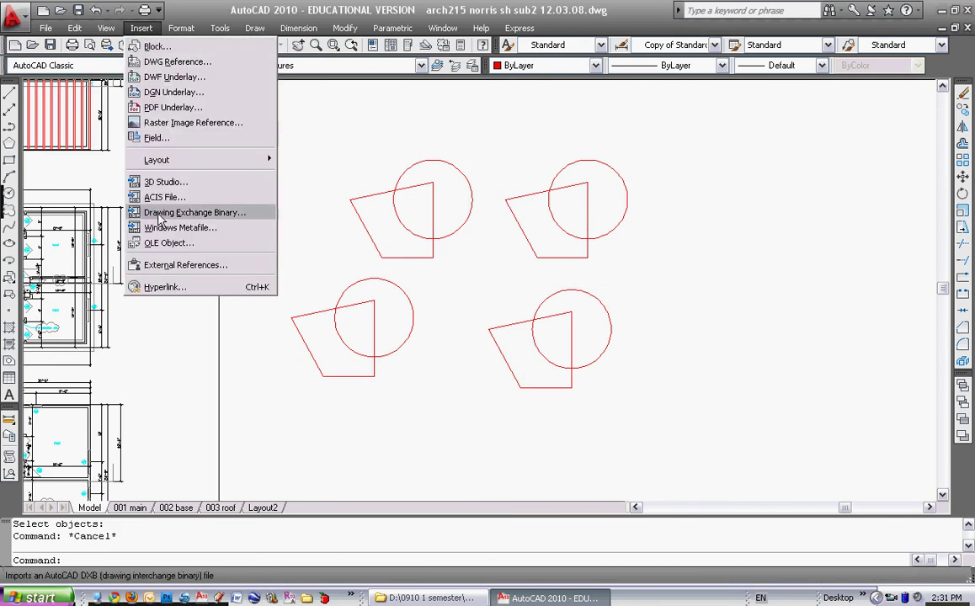
left_click(154, 47)
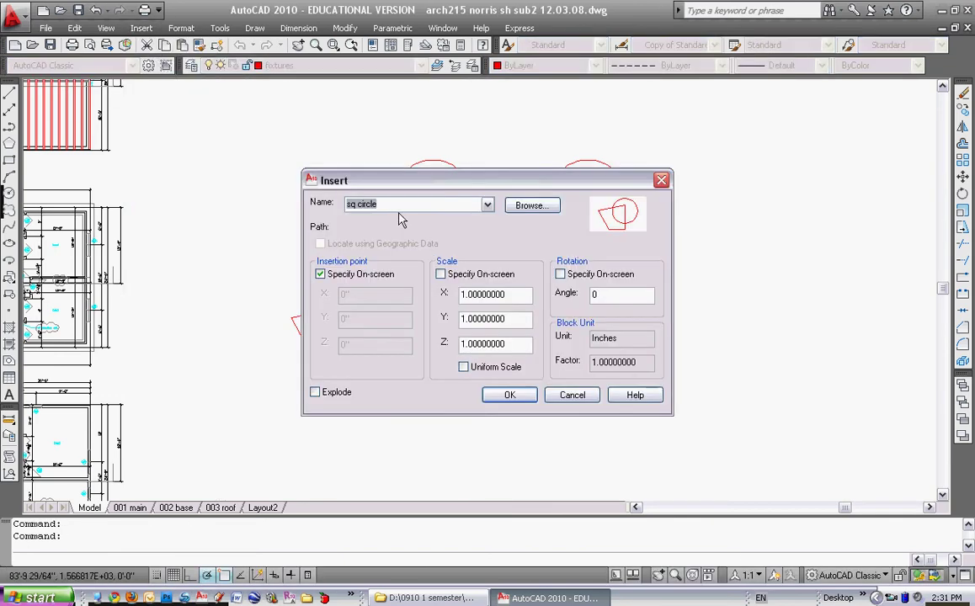
left_click(478, 204)
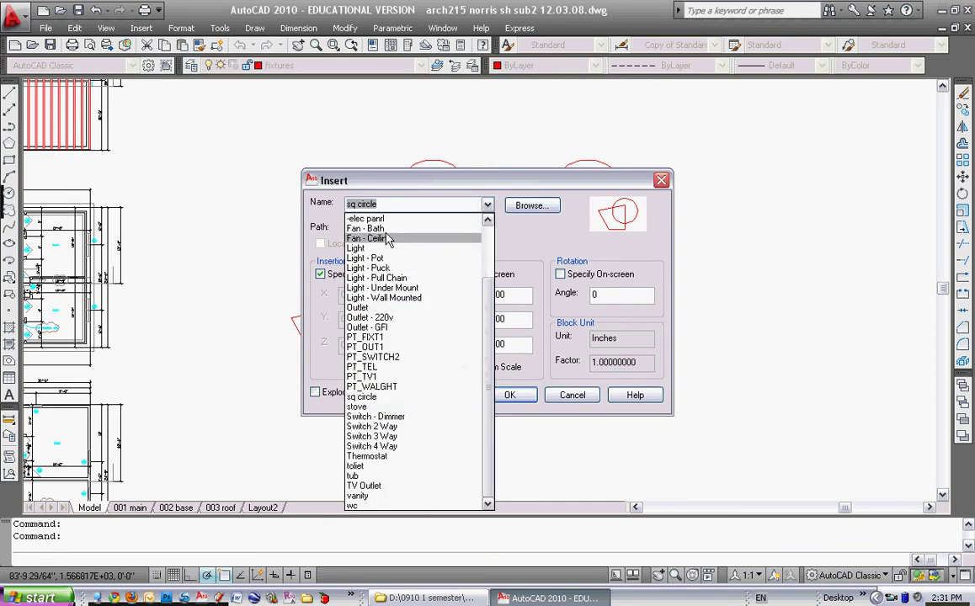
mouse_move(491, 315)
left_mouse_down()
mouse_move(497, 256)
mouse_move(489, 319)
left_mouse_up()
left_click(369, 397)
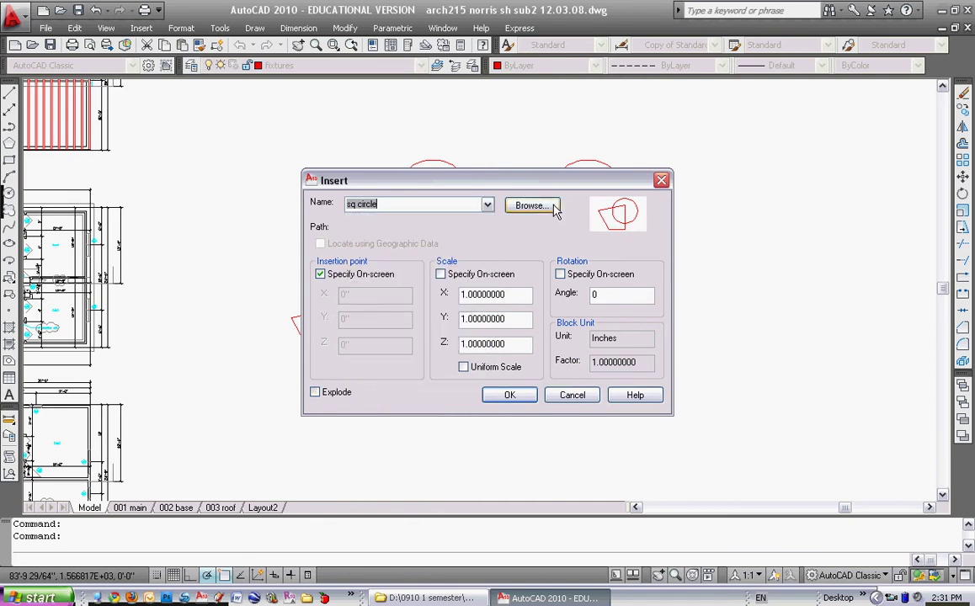
left_click(527, 394)
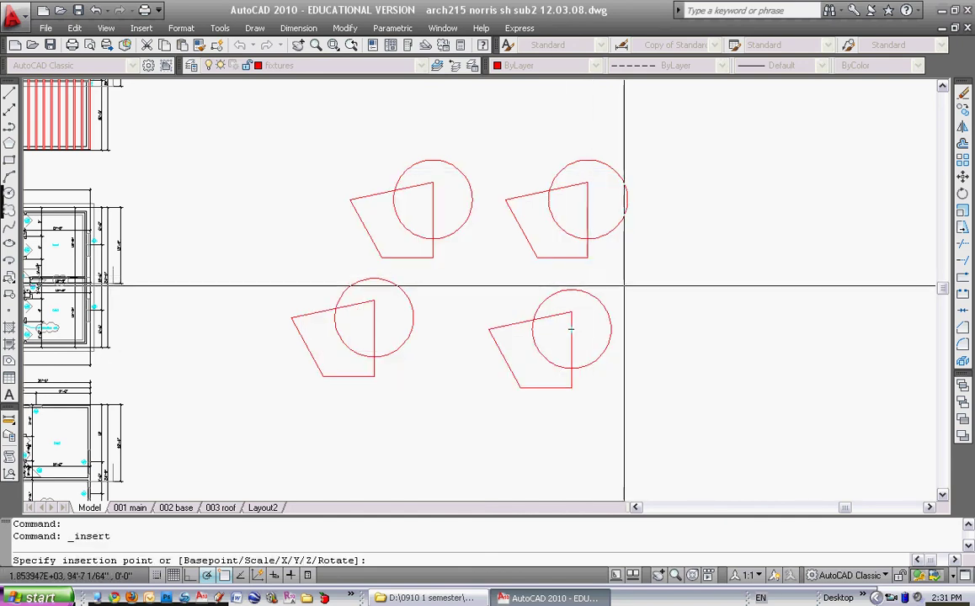
left_click(670, 240)
middle_click(662, 285)
middle_click(662, 285)
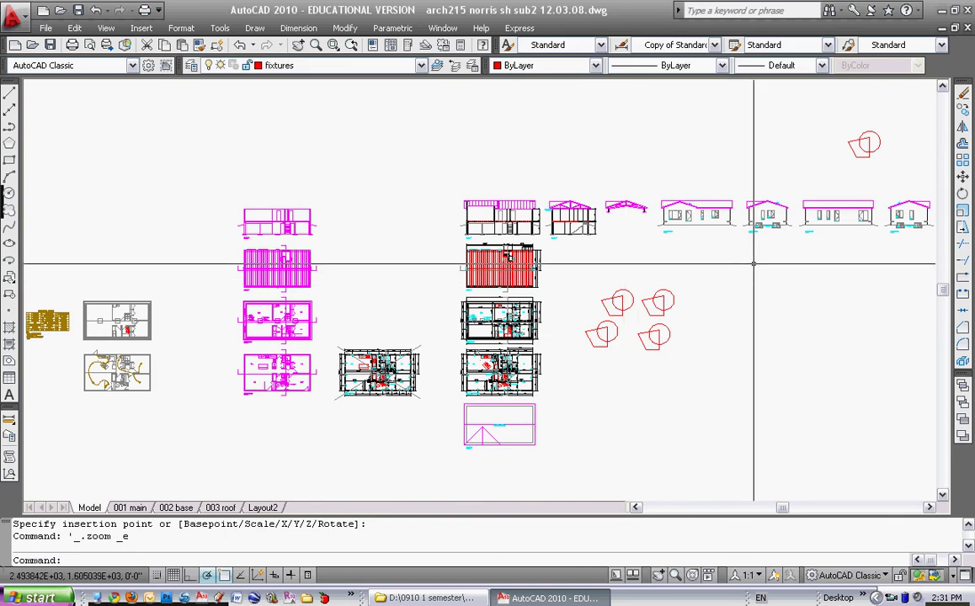
Move the newly inserted sq circle block from above the elevations to just right of the four copies.
middle_click_drag(860, 170, 698, 193)
scroll(712, 180, "up", 3)
key("Escape")
type("m")
key("Return")
left_click(711, 180)
left_click(689, 175)
key("Return")
left_click(692, 206)
scroll(693, 206, "down", 5)
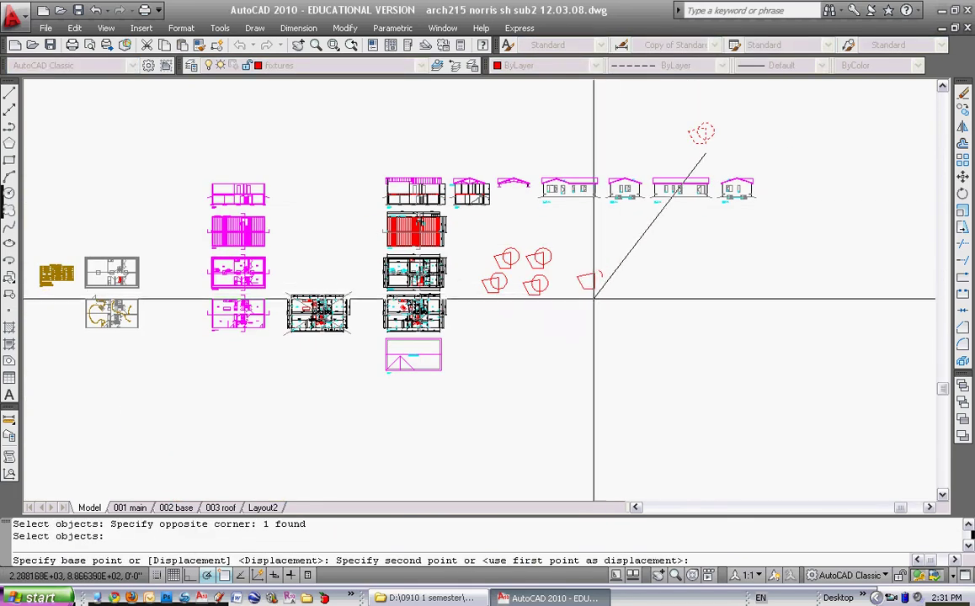
key("Escape")
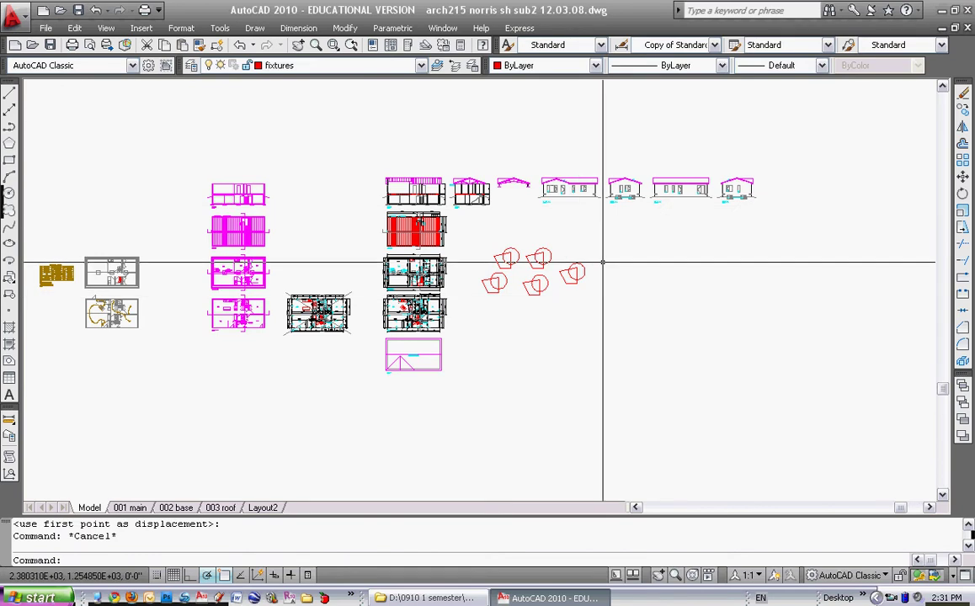
middle_click(564, 242)
middle_click(564, 242)
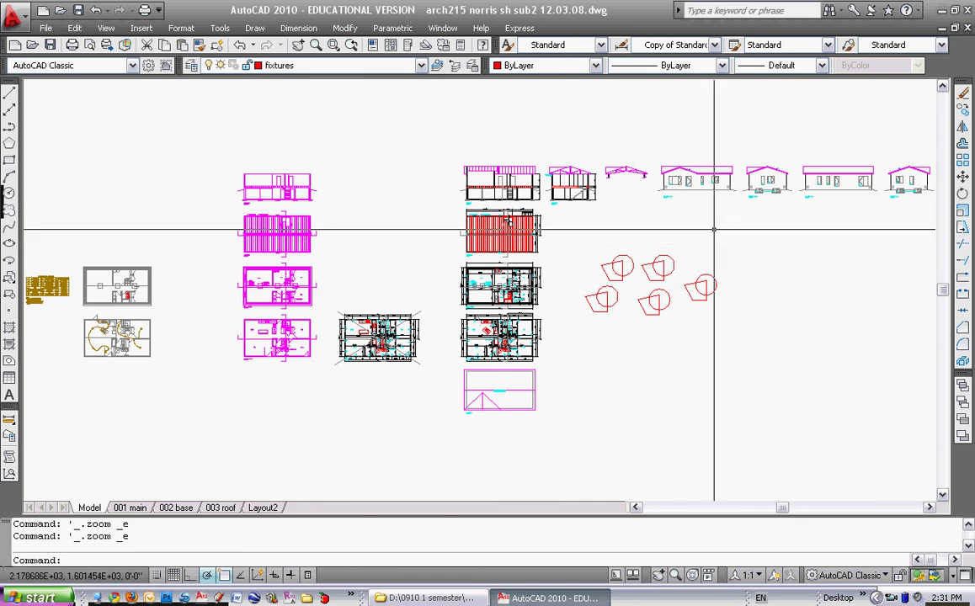
Insert the stove block in the empty space above and left of the sq circle copies.
left_click(142, 28)
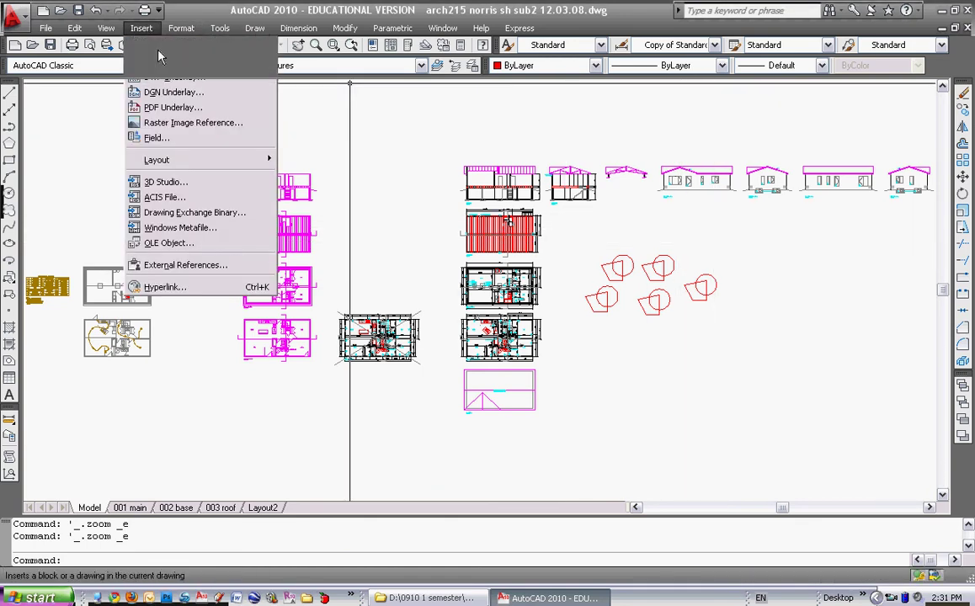
left_click(156, 44)
left_click(487, 206)
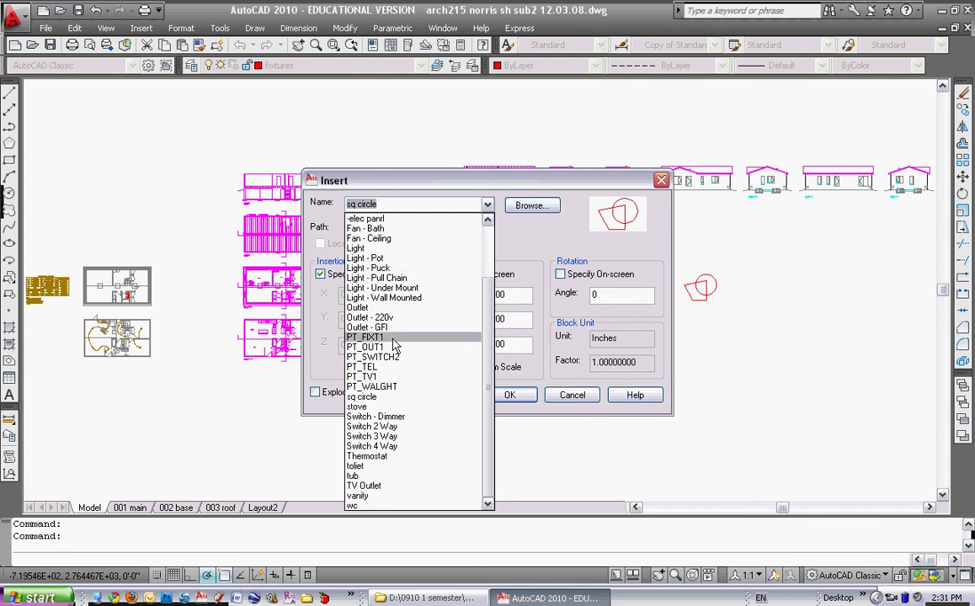
left_click(360, 407)
left_click(508, 396)
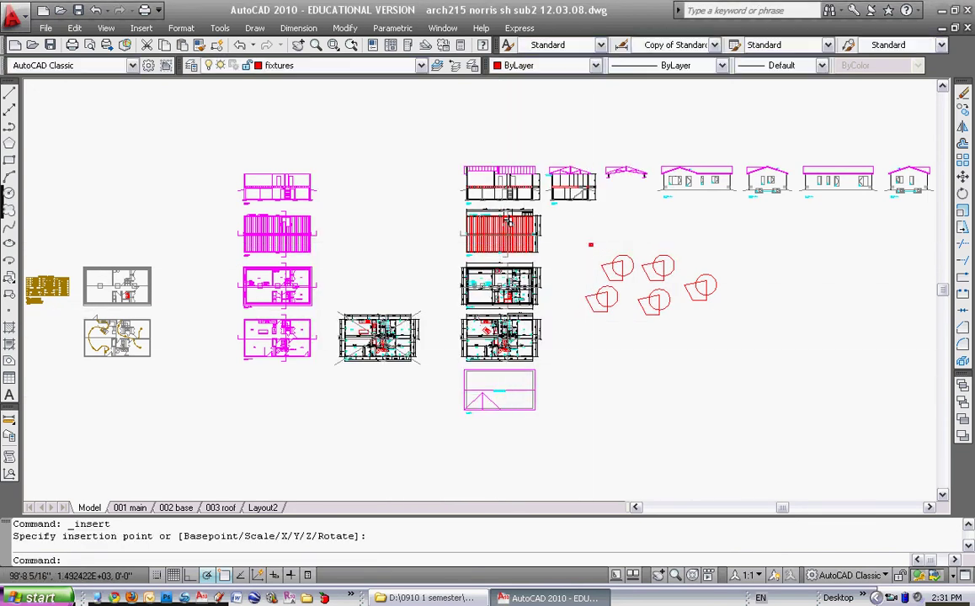
scroll(589, 249, "up", 8)
scroll(590, 250, "down", 6)
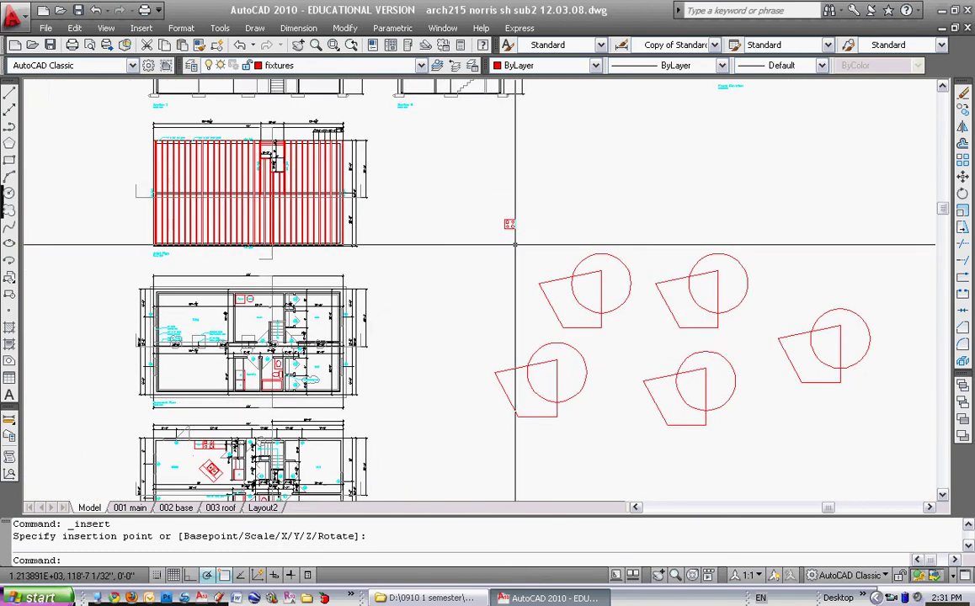
Erase all five sq circle copies from the drawing.
mouse_move(524, 248)
middle_mouse_down()
mouse_move(486, 241)
mouse_move(409, 190)
middle_mouse_up()
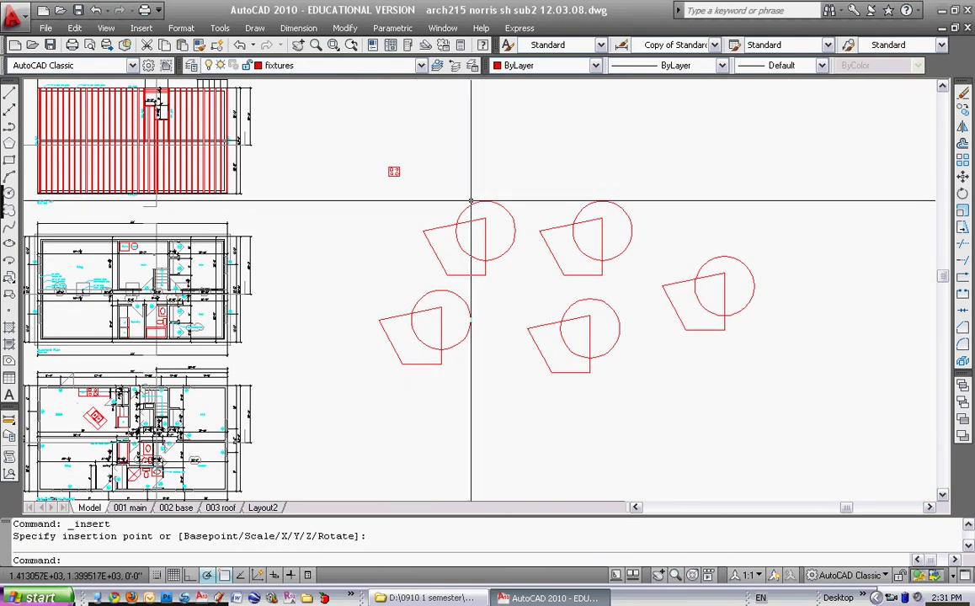
key("Escape")
type("e")
key("Return")
left_click(749, 224)
left_click(393, 361)
key("Return")
key("Escape")
Erase the inserted stove block beside the roof plan.
middle_click_drag(408, 210, 411, 235)
type("e")
key("Return")
left_click(427, 180)
left_click(368, 212)
key("Return")
scroll(421, 227, "down", 3)
key("Escape")
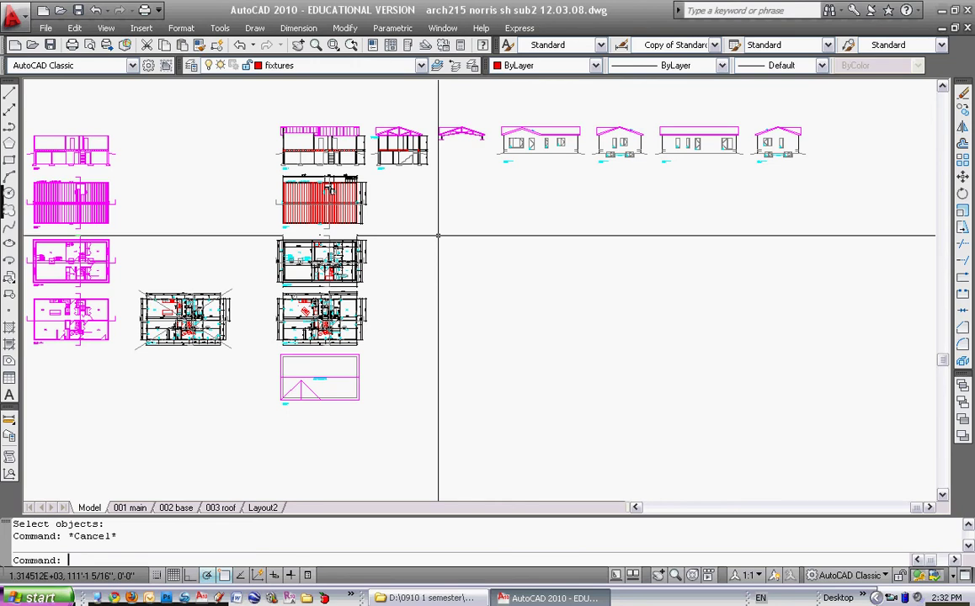
left_click(139, 30)
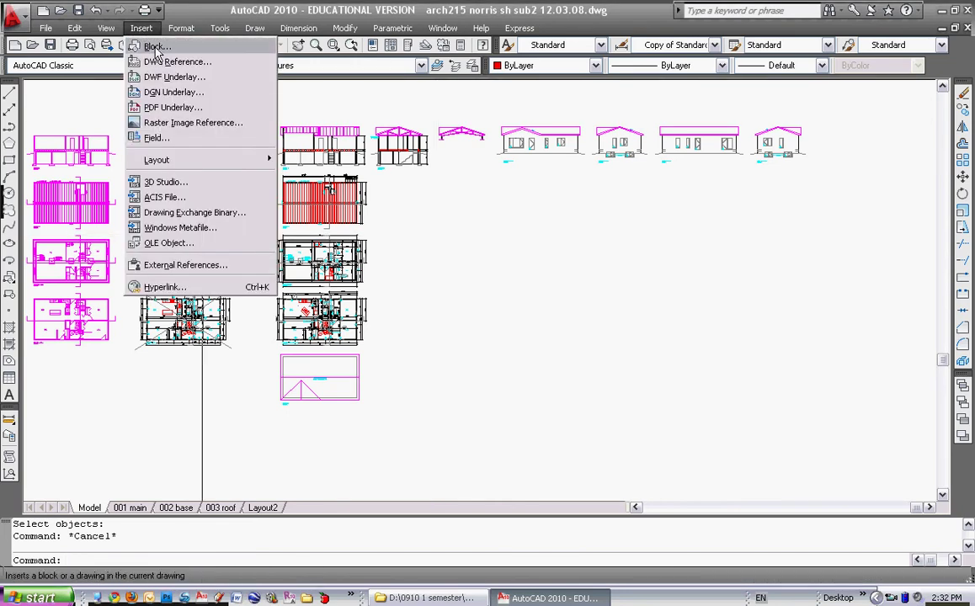
left_click(155, 47)
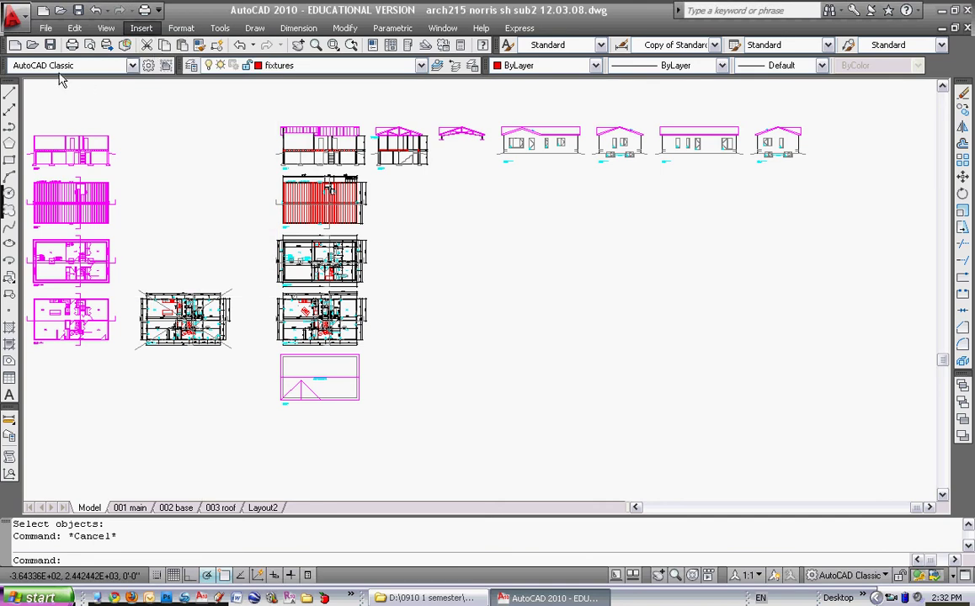
left_click(10, 94)
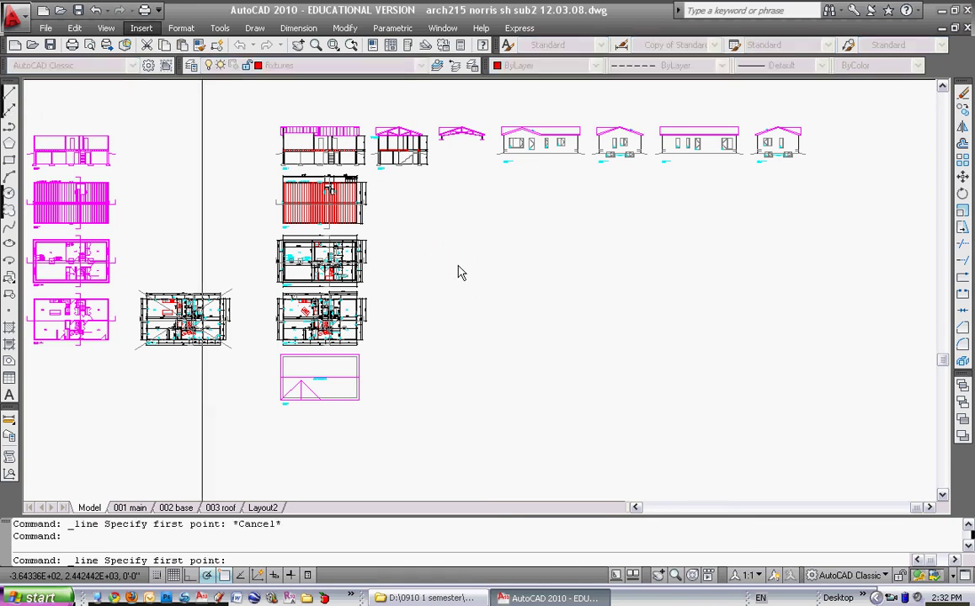
mouse_move(489, 256)
middle_mouse_down()
mouse_move(460, 262)
mouse_move(490, 255)
middle_mouse_up()
key("Escape")
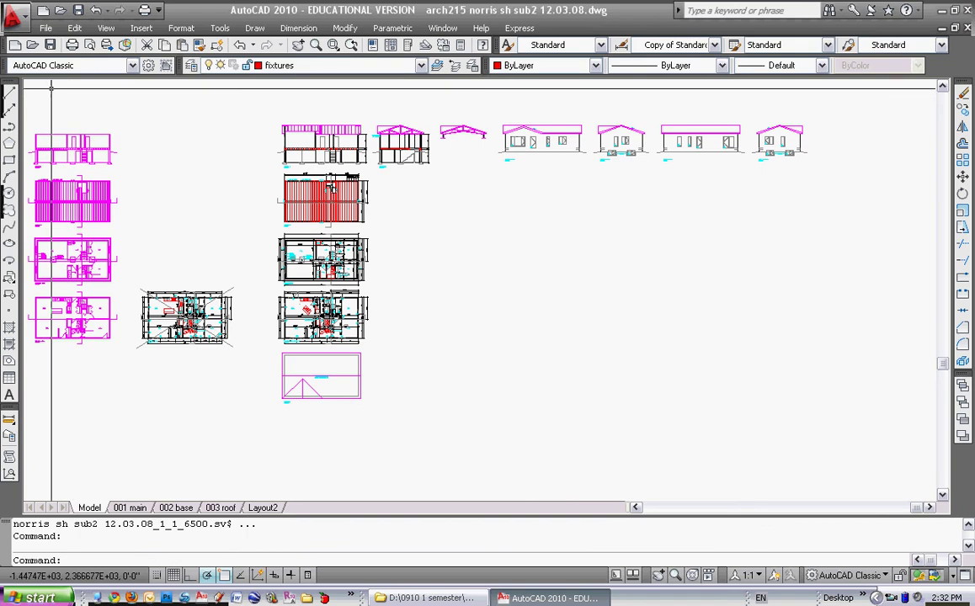
Draw a stepped outline of connected horizontal and vertical lines in the empty area beside the plans, leaving its left side open.
left_click(9, 94)
left_click(442, 224)
left_click(510, 224)
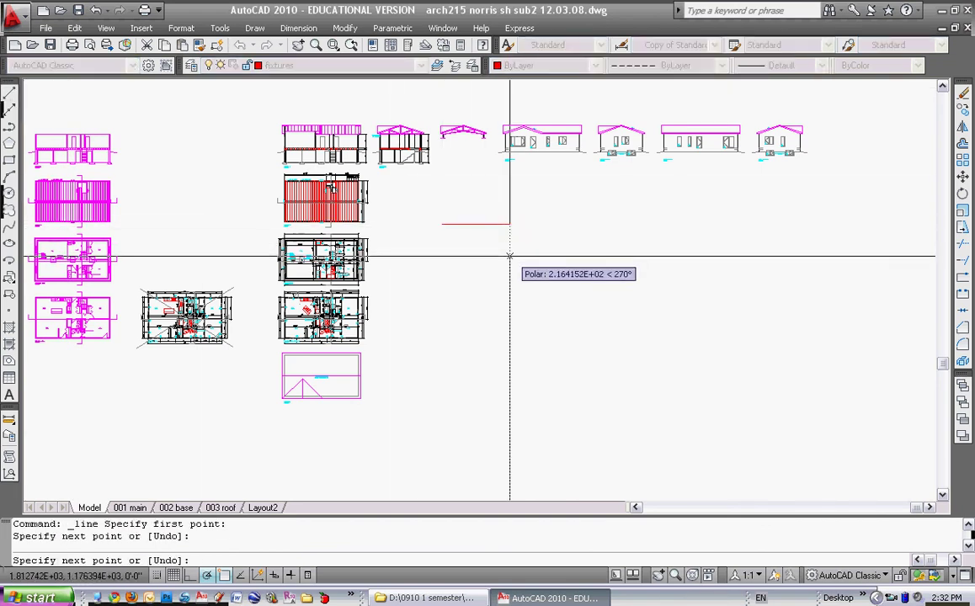
left_click(510, 255)
left_click(537, 255)
left_click(536, 282)
left_click(459, 282)
left_click(436, 245)
key("Return")
key("Escape")
Draw a vertical line down from the left end of the top edge to close the outline's left side.
scroll(443, 231, "up", 3)
key("Return")
left_click(441, 204)
left_click(441, 311)
key("Escape")
Trim the overhanging line ends at the outline's left side to form a closed stepped outline.
type("tr")
key("Return")
key("Return")
left_click(451, 300)
left_click(433, 306)
left_click(432, 294)
left_click(411, 265)
key("Return")
key("Escape")
middle_click_drag(449, 306, 412, 272)
left_click(451, 240)
left_click(439, 268)
key("Escape")
key("Escape")
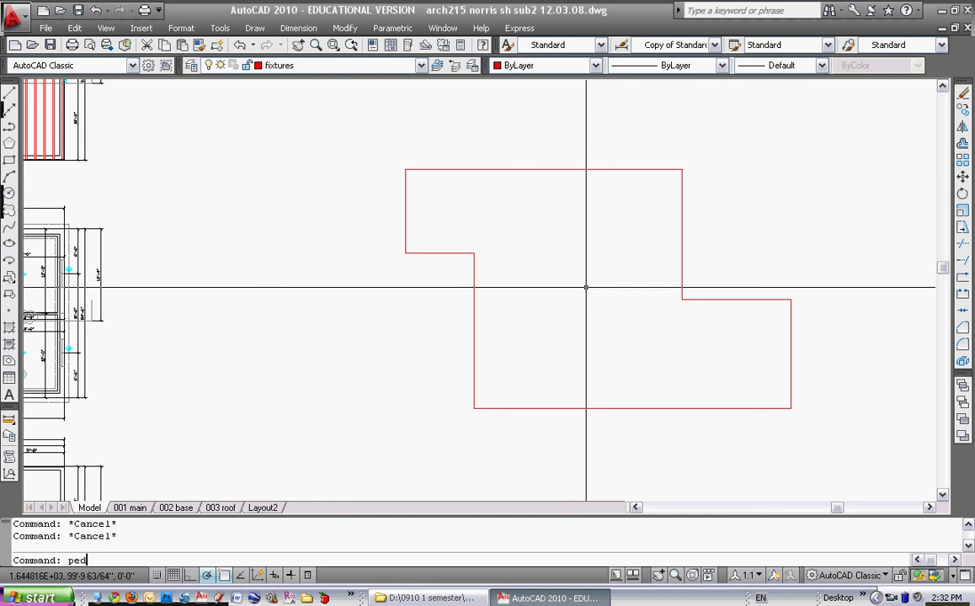
Convert the outline's top line to a polyline with PEDIT and join all the other outline lines to it.
key("Return")
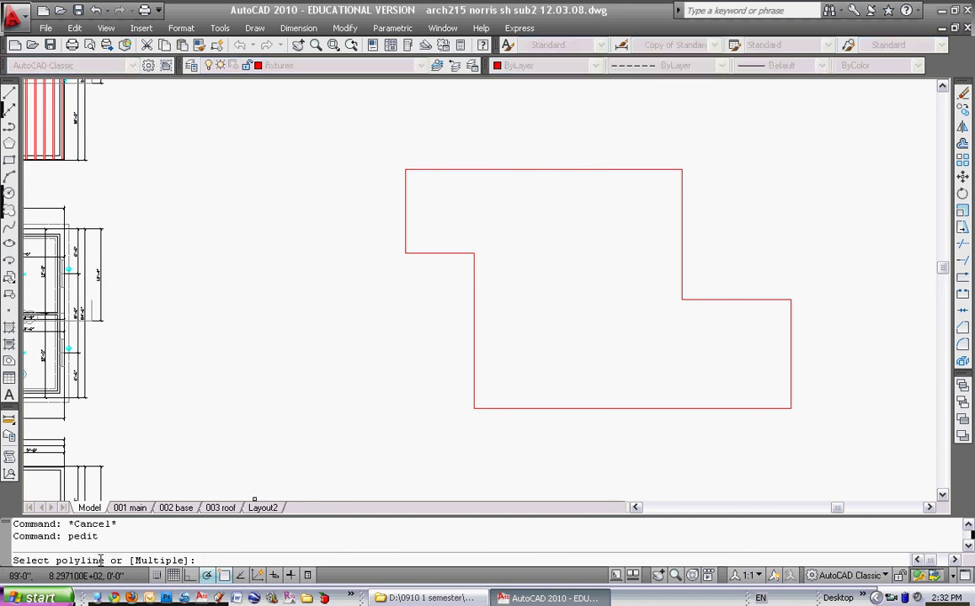
left_click(517, 173)
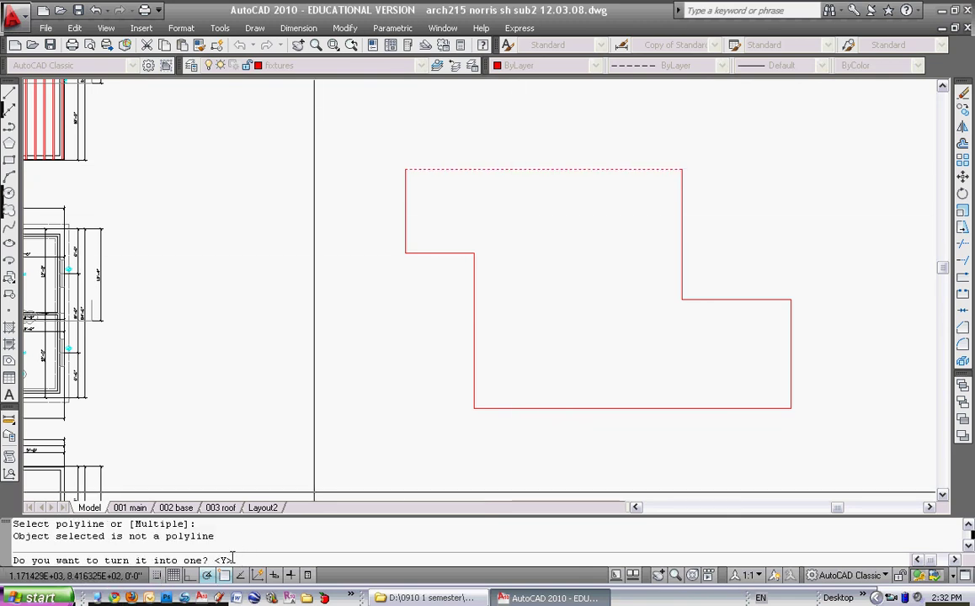
key("Return")
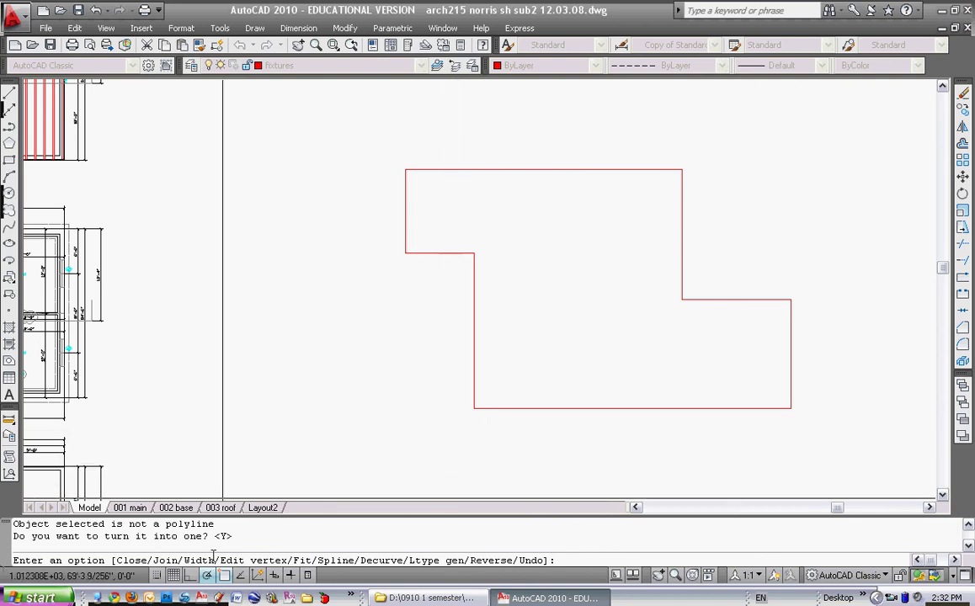
type("j")
key("Return")
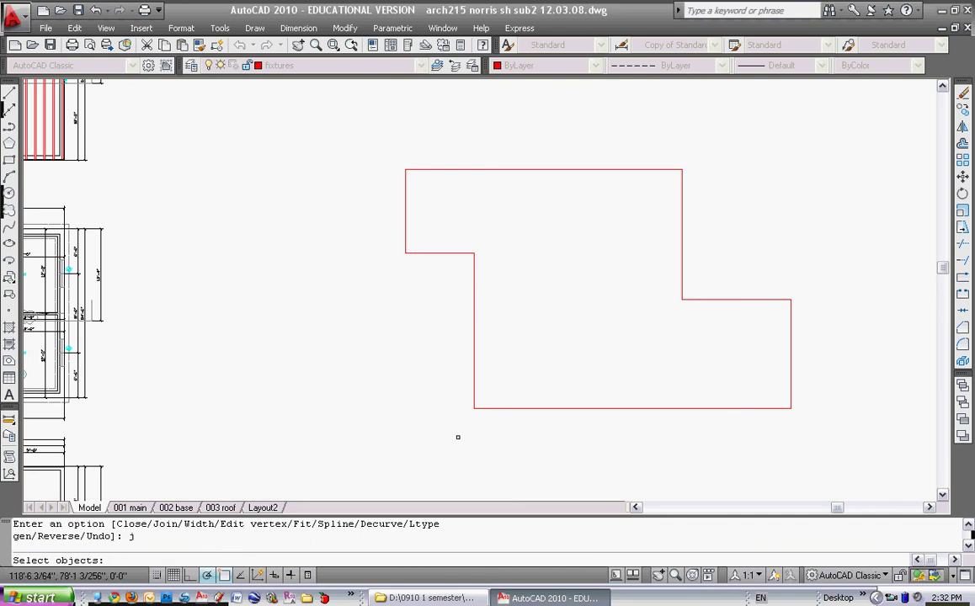
left_click(360, 447)
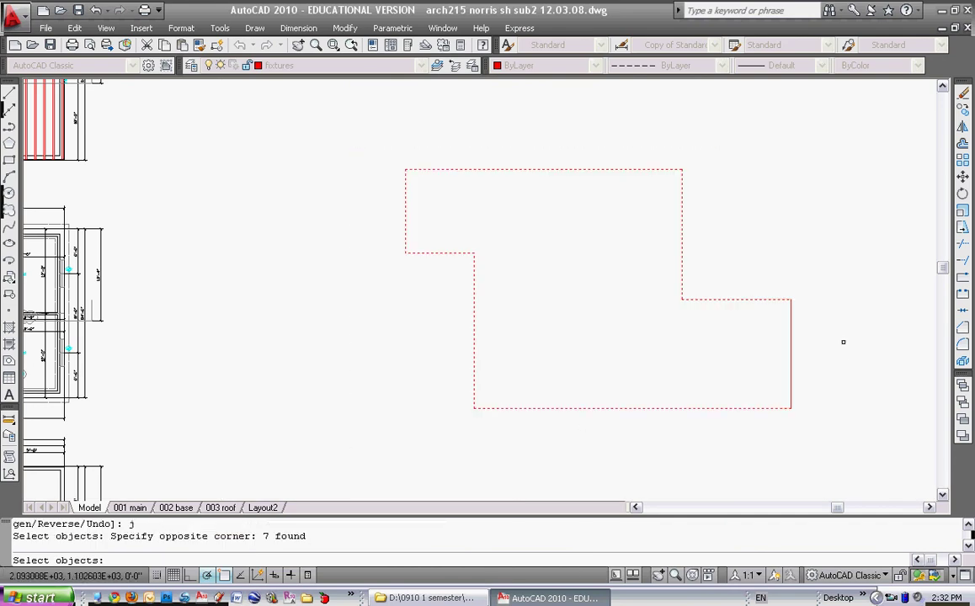
key("Return")
key("Escape")
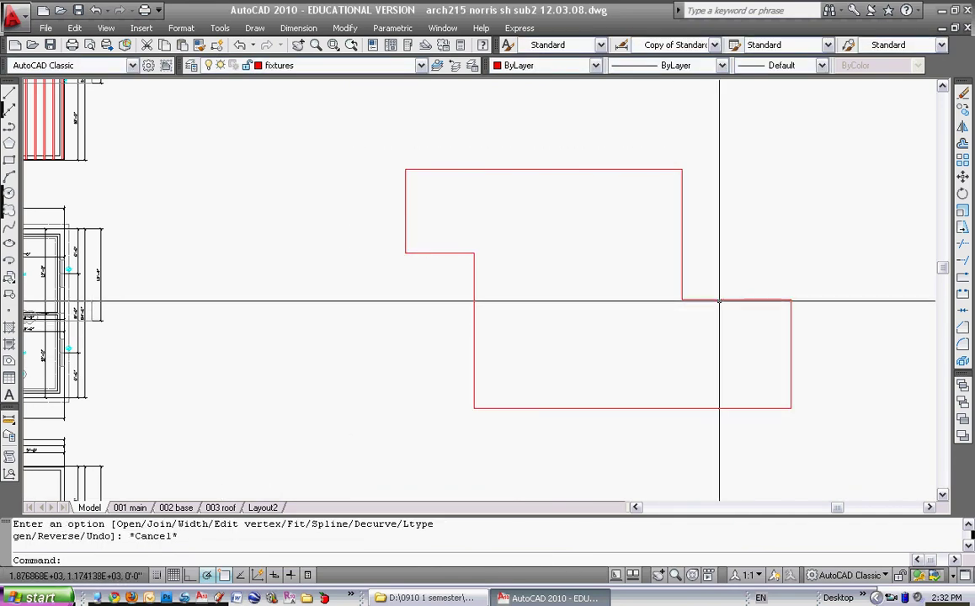
left_click(718, 299)
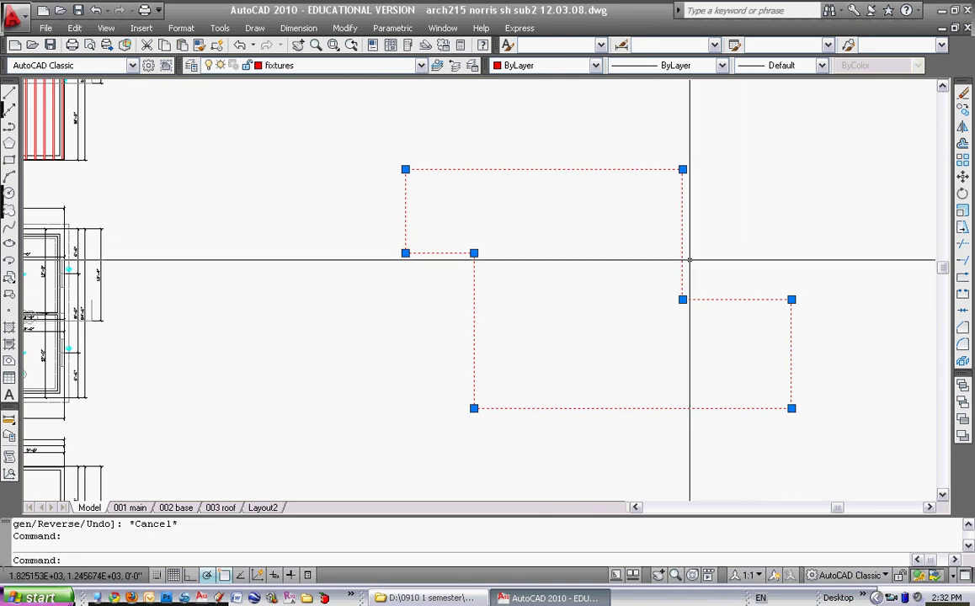
key("Escape")
Offset the closed polyline outline inward by 6.
type("o")
key("Return")
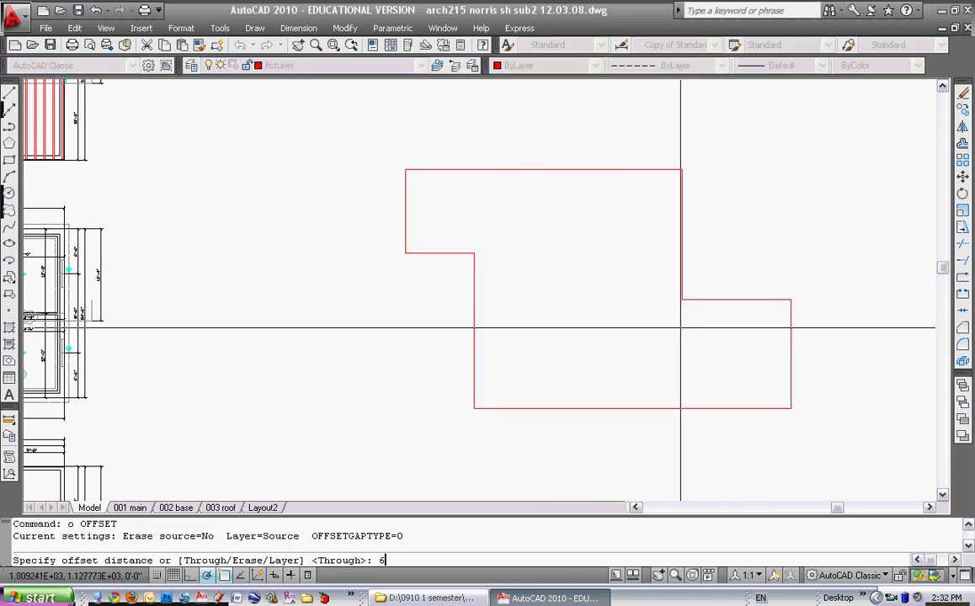
type("6")
key("Return")
left_click(621, 171)
left_click(632, 219)
middle_click_drag(632, 215, 592, 244)
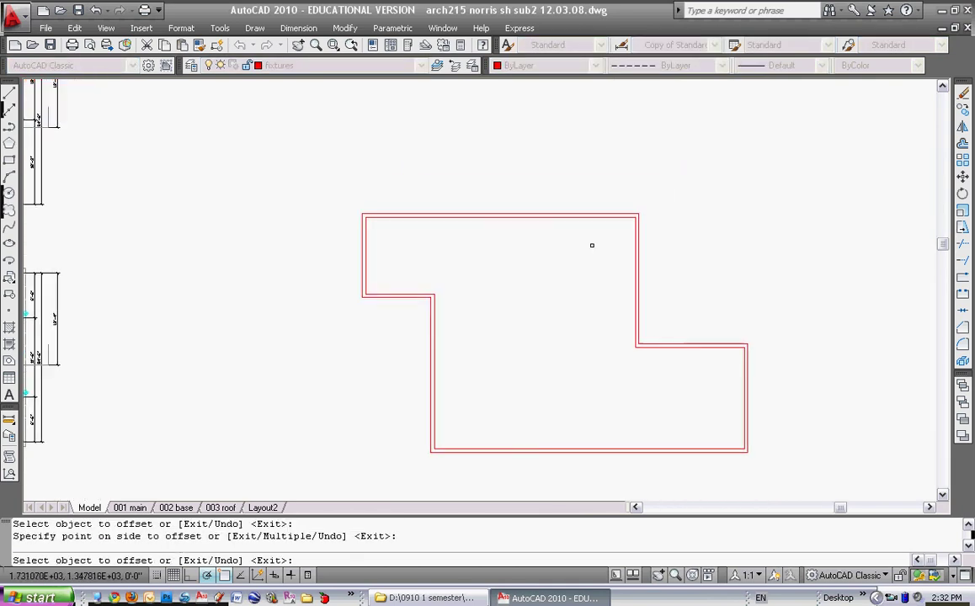
Offset the original polyline outline outward by 8.
scroll(592, 243, "up", 3)
key("Escape")
type("o")
key("Return")
type("8")
key("Return")
left_click(616, 155)
left_click(616, 192)
key("Escape")
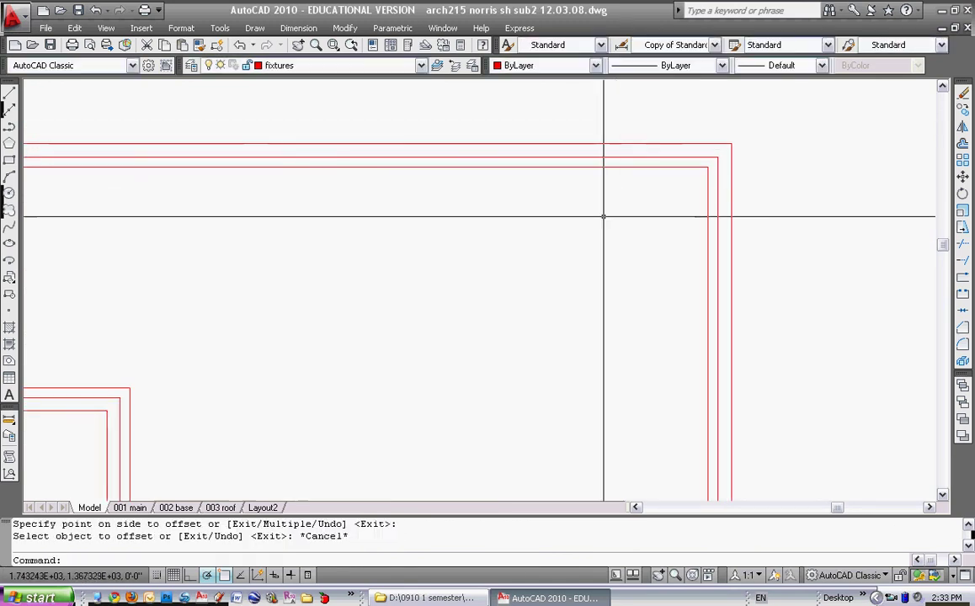
scroll(601, 217, "down", 3)
mouse_move(601, 217)
middle_mouse_down()
mouse_move(673, 231)
mouse_move(640, 256)
mouse_move(587, 236)
middle_mouse_up()
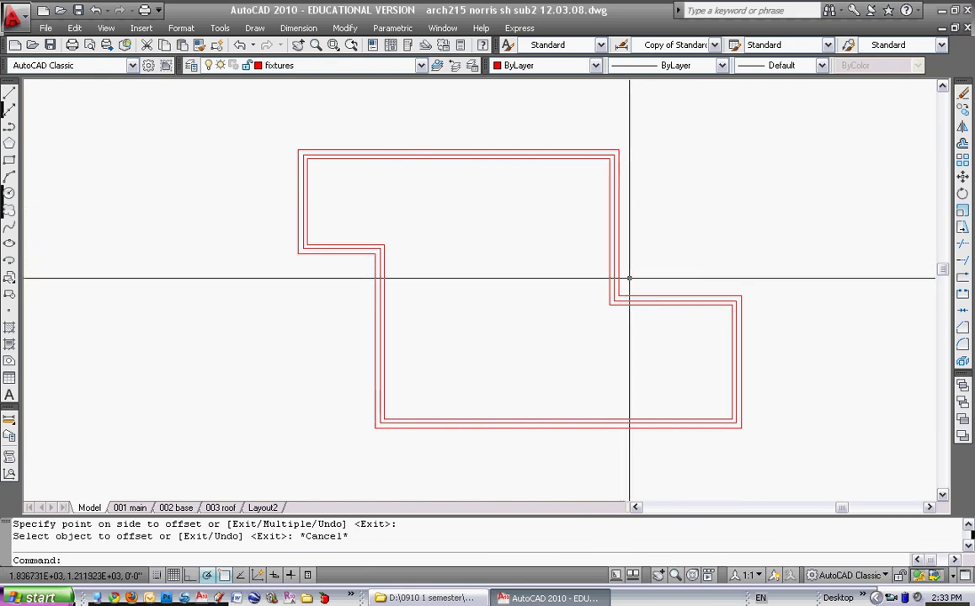
key("Escape")
key("Escape")
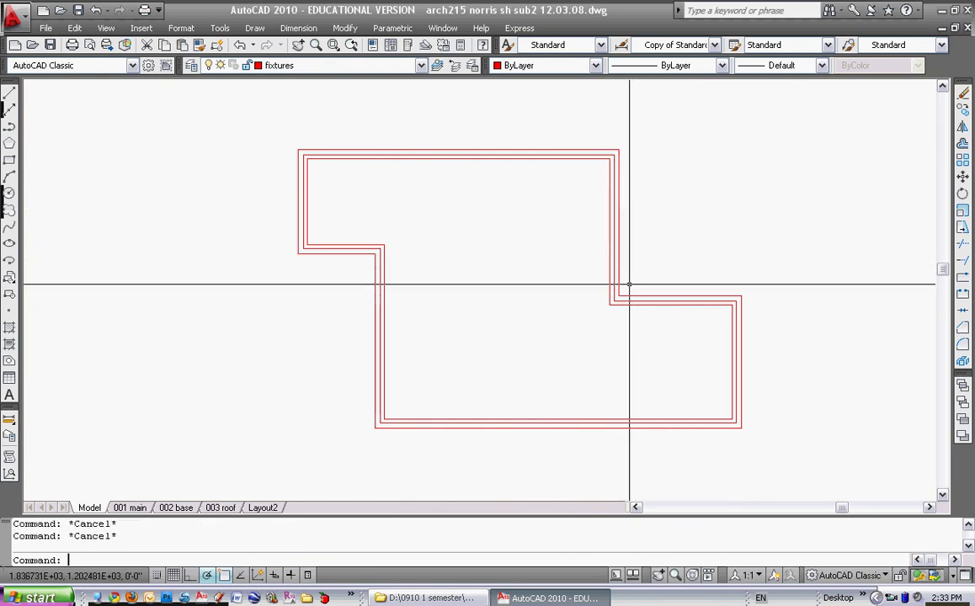
Explode the three nested polyline outlines into separate lines.
left_click(963, 362)
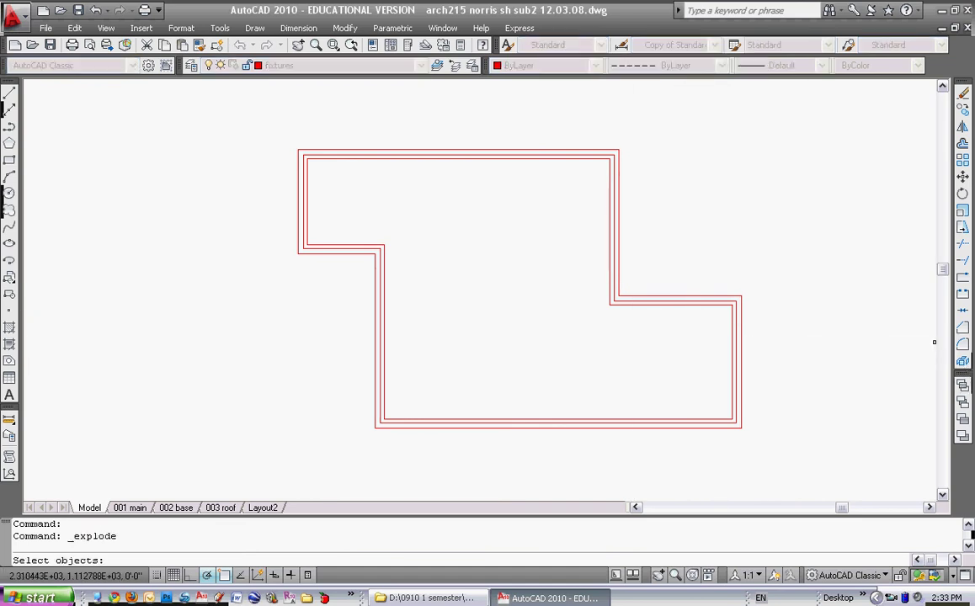
left_click(664, 240)
left_click(550, 277)
key("Return")
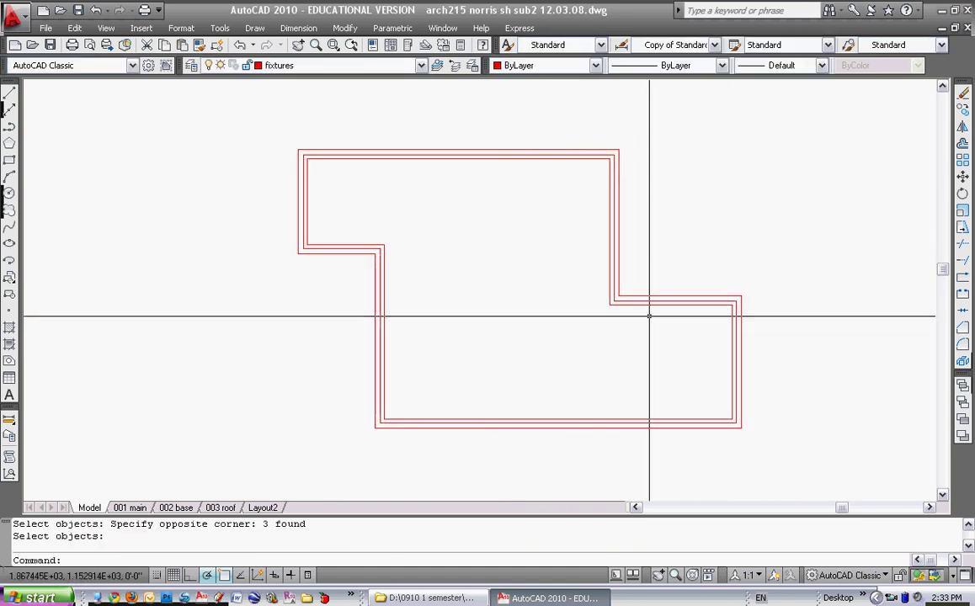
Select lines along the top, right and left of the exploded outlines to check that each side is a separate object.
left_click(676, 264)
left_click(637, 337)
left_click(636, 242)
left_click(603, 216)
left_click(536, 123)
left_click(497, 169)
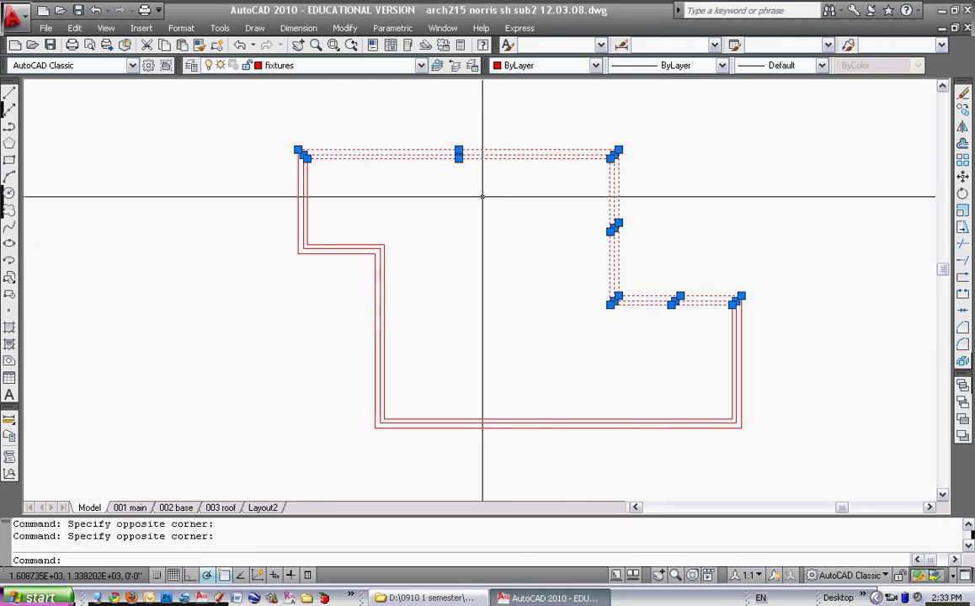
key("Escape")
key("Escape")
left_click(295, 213)
left_click(354, 305)
key("Escape")
Start a polyline in the empty area to the right of the nested outlines with a roughly horizontal first segment 24' long.
middle_click_drag(354, 304, 474, 276)
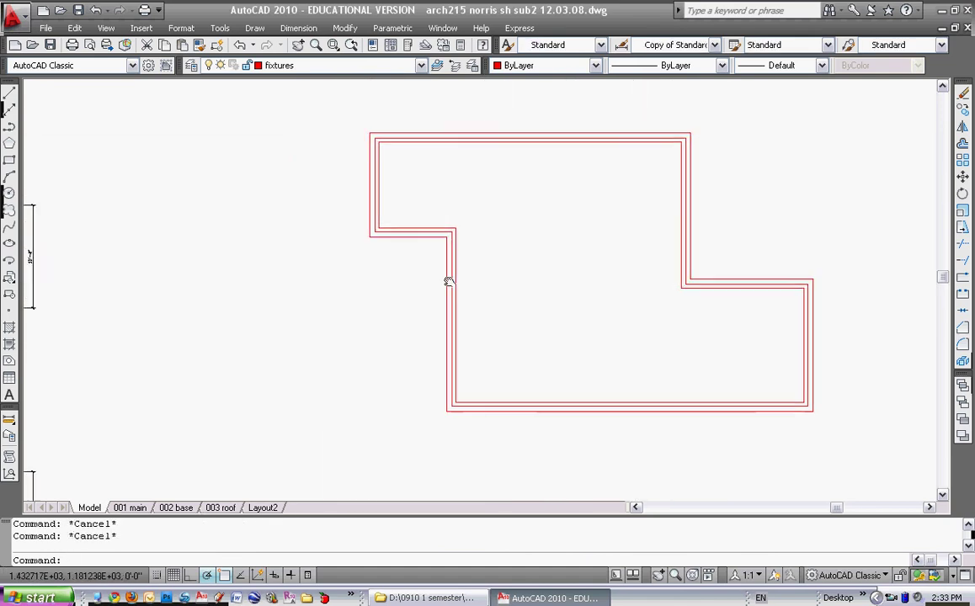
scroll(474, 316, "down", 4)
middle_click_drag(109, 237, 195, 218)
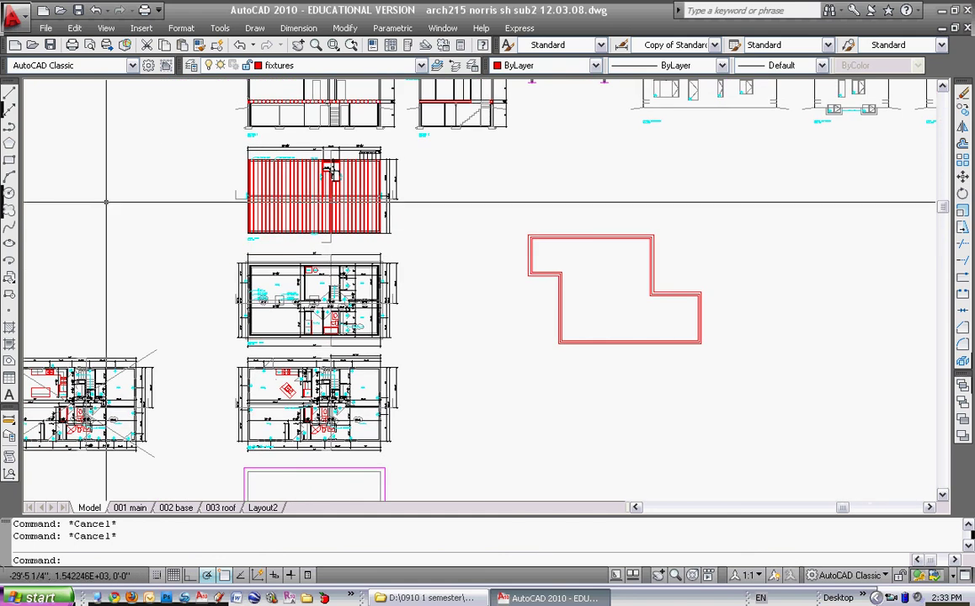
left_click(10, 127)
middle_click_drag(455, 229, 191, 228)
left_click(500, 238)
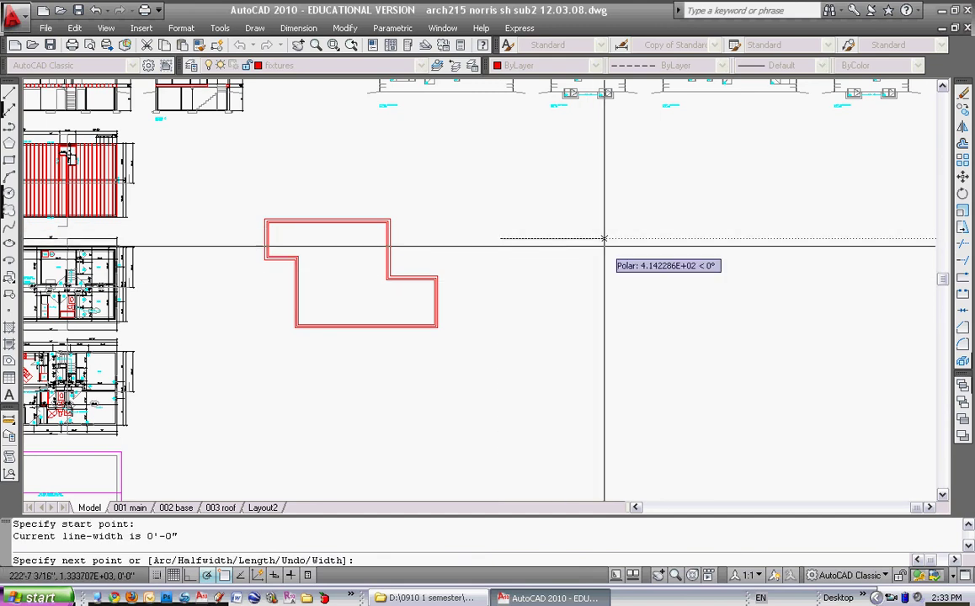
type("24'")
key("Return")
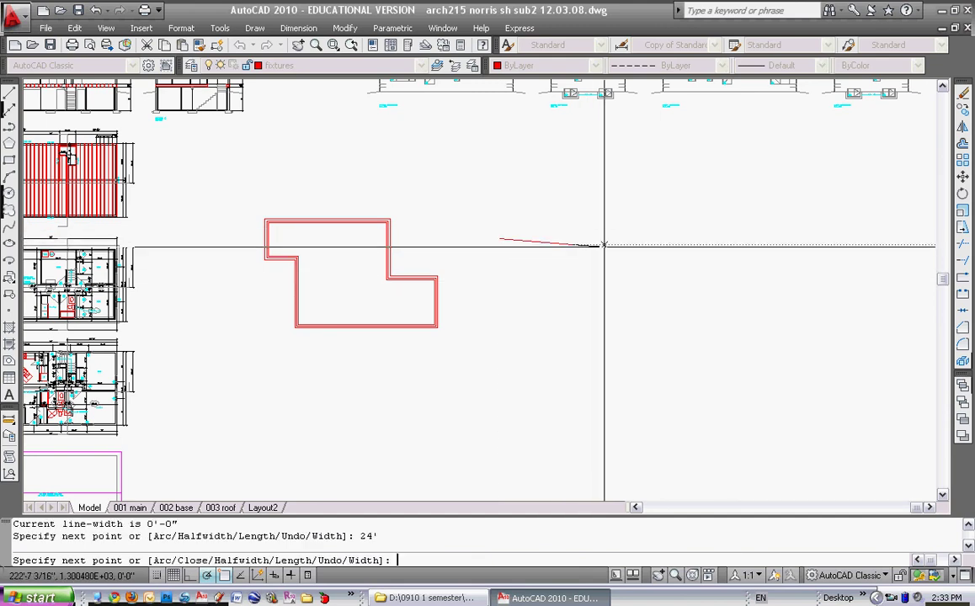
Continue the polyline 15' straight down, add a freehand lower-left corner, and end it back at the start point.
scroll(570, 303, "up", 2)
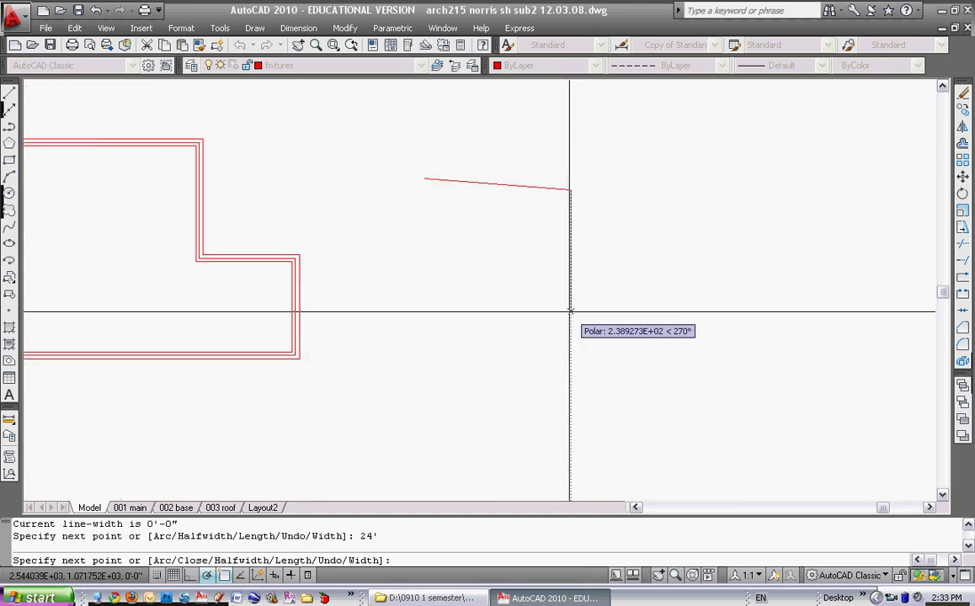
type("15'")
key("Return")
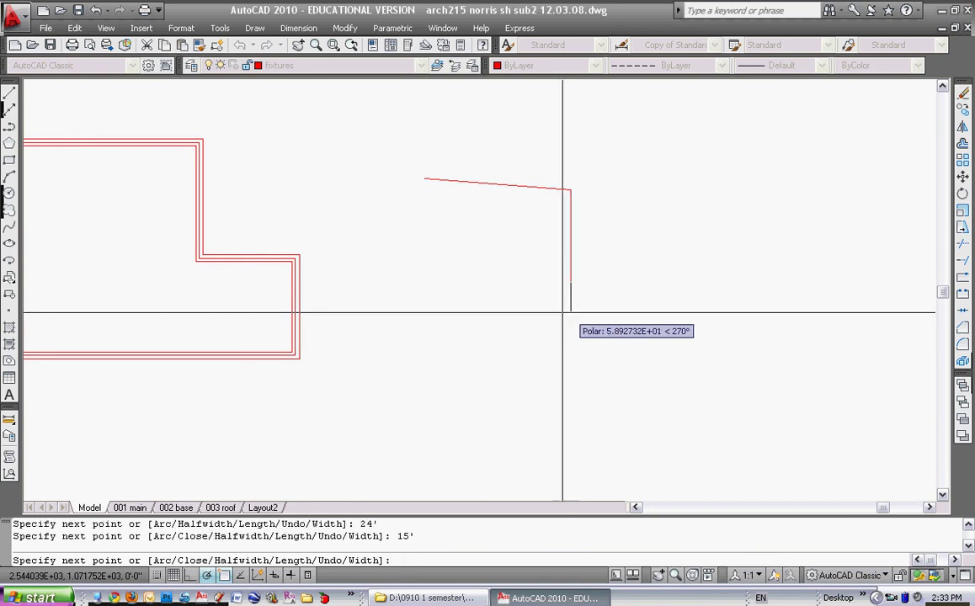
left_click(427, 257)
left_click(421, 179)
key("Escape")
Select the four-sided polyline by its upper edge to check that it is one object, and clear the selection.
left_click(482, 169)
left_click(470, 242)
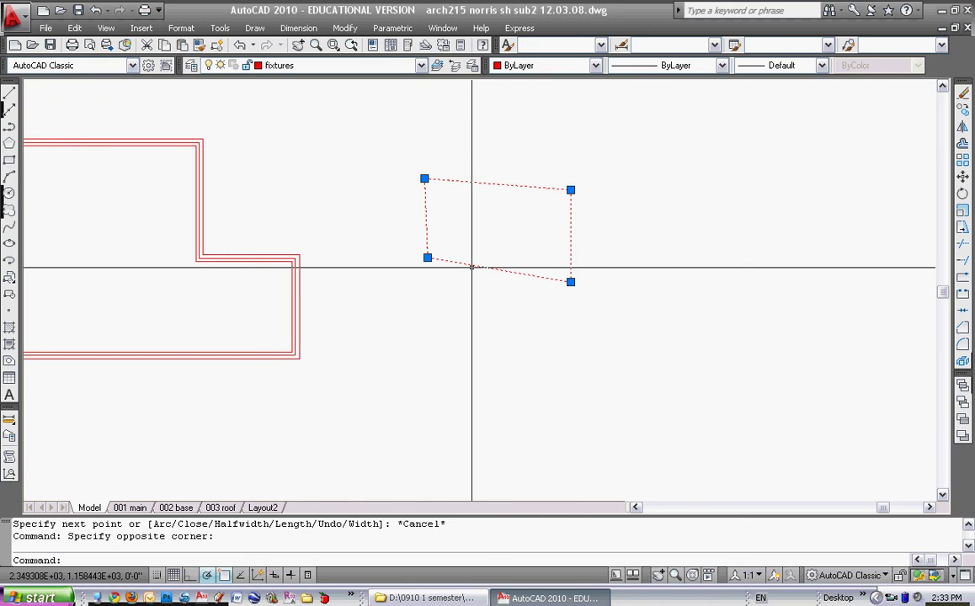
key("Escape")
key("Escape")
Explode the four-sided polyline into separate lines and check the result by selecting its right side.
left_click(963, 362)
left_click(606, 233)
left_click(551, 255)
key("Escape")
left_click(570, 272)
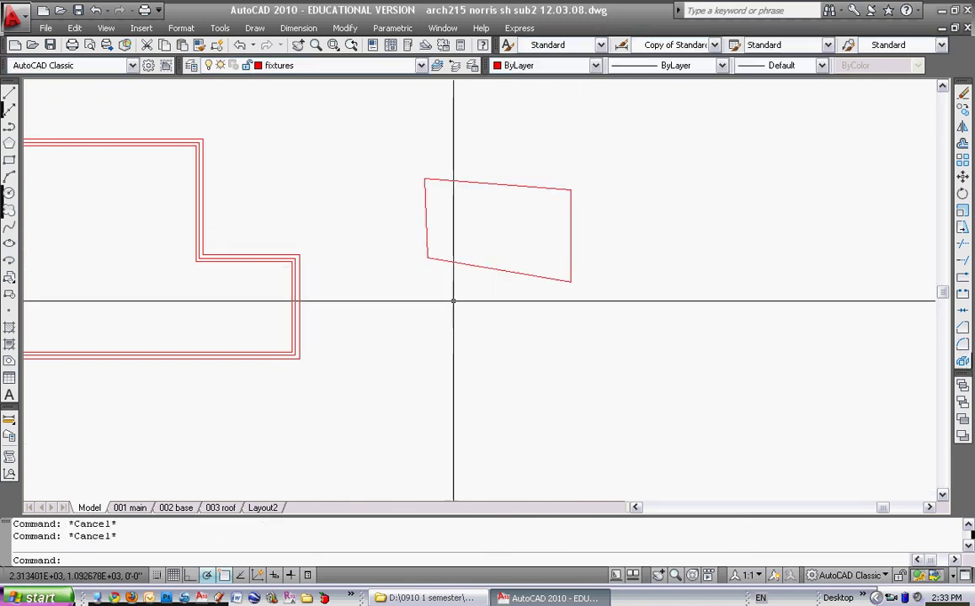
key("Escape")
Erase the three nested outlines and the exploded four-sided shape beside the drawings.
scroll(521, 295, "down", 6)
type("e")
key("Return")
left_click(525, 244)
left_click(333, 333)
key("Return")
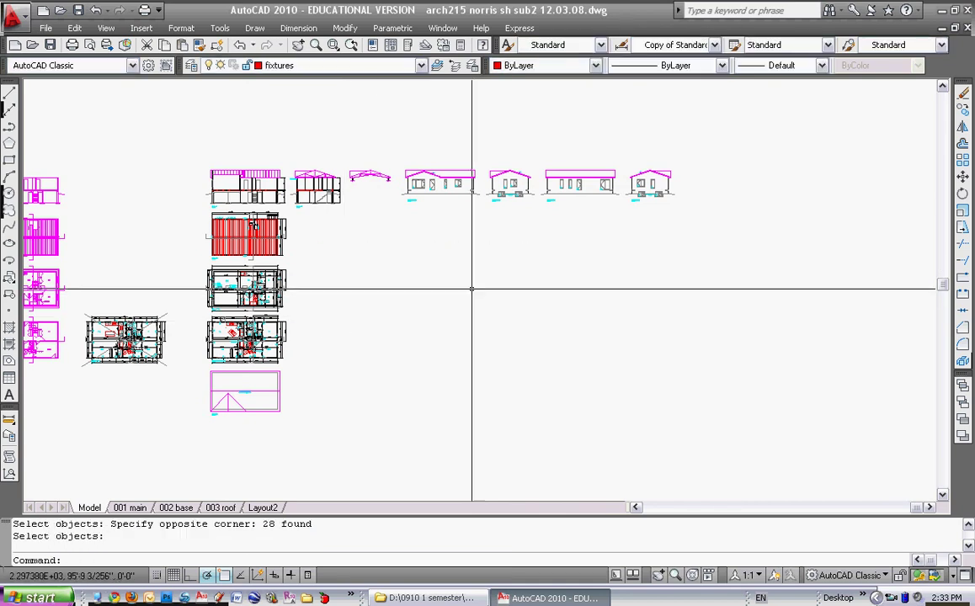